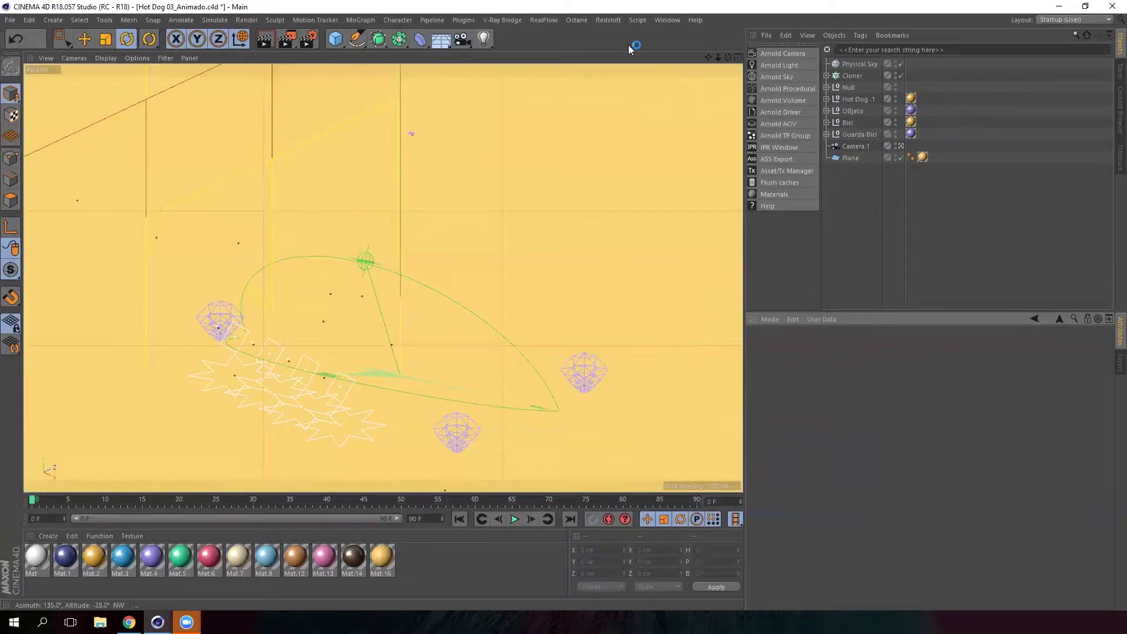
Step: Scrub through the whole animation between frames 0 and 90 to review the hot dog stand scene
{"action": "left_click_drag", "start_coordinate": [34, 503], "coordinate": [704, 489]}
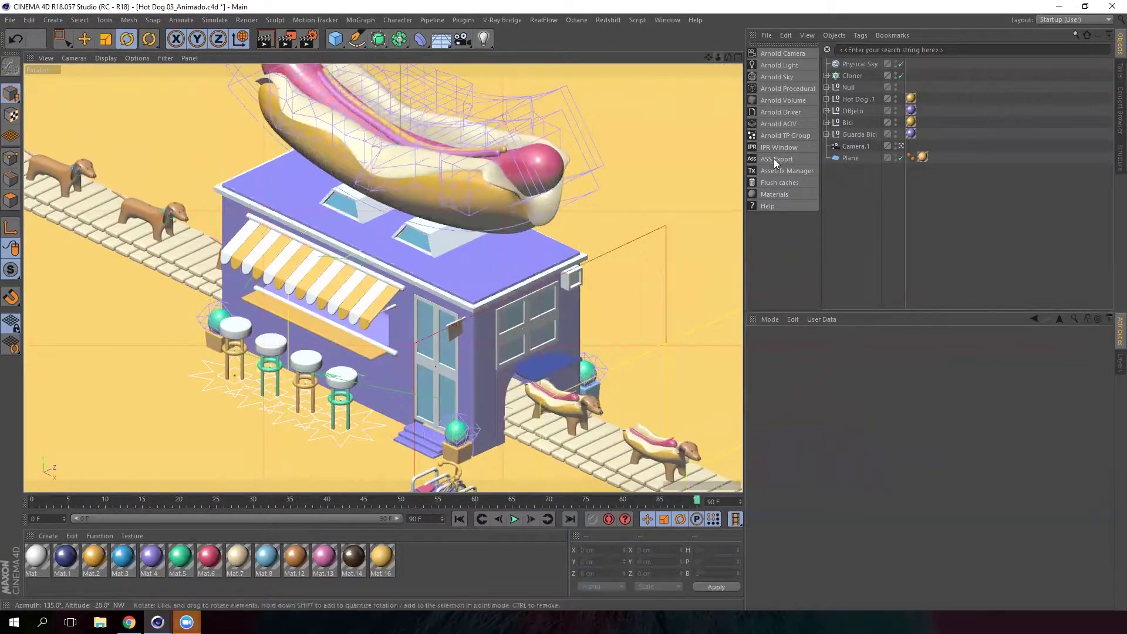
{"action": "left_click_drag", "start_coordinate": [697, 500], "coordinate": [14, 500]}
{"action": "left_click_drag", "start_coordinate": [147, 500], "coordinate": [718, 502]}
Step: Set the render output size to 1000 x 1000 pixels in the render settings
{"action": "left_click", "coordinate": [311, 41]}
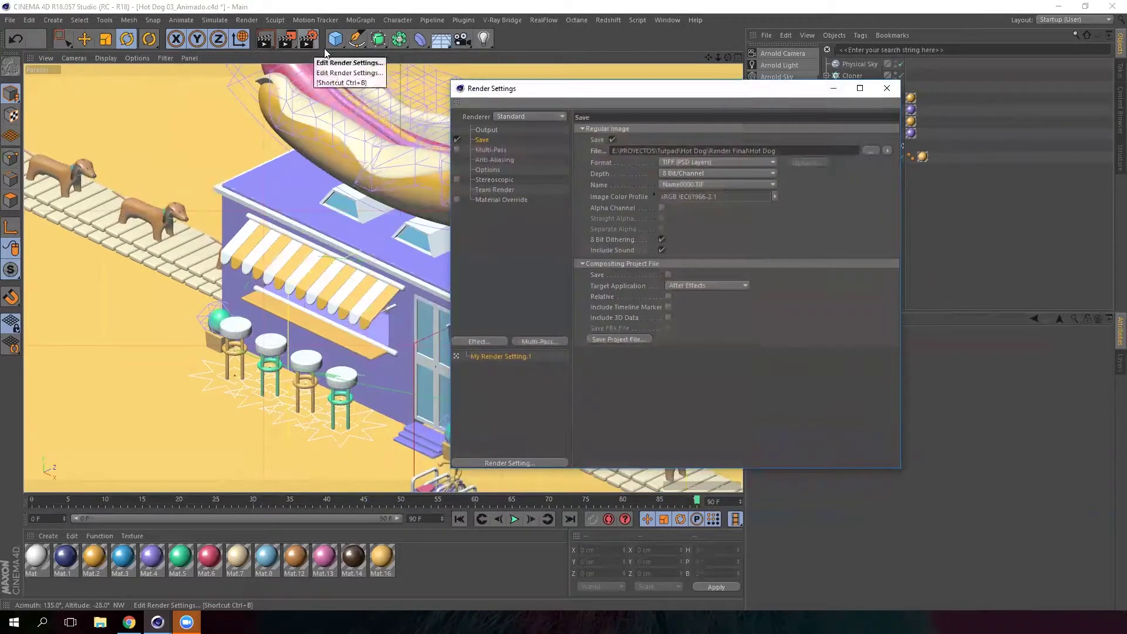
{"action": "left_click_drag", "start_coordinate": [575, 88], "coordinate": [460, 71]}
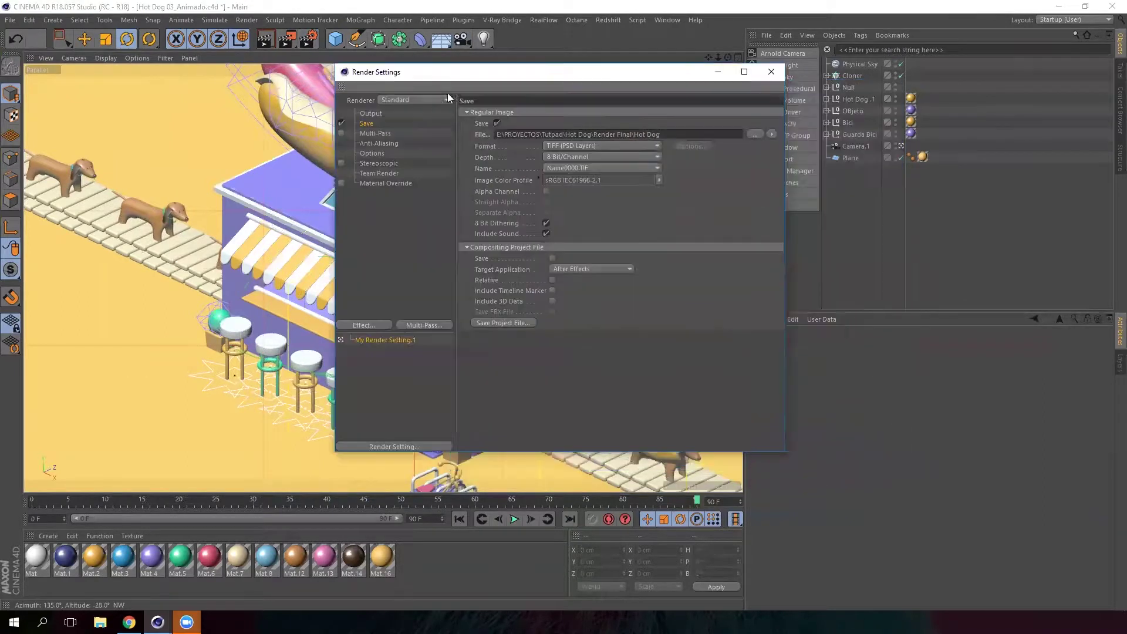
{"action": "left_click", "coordinate": [377, 114]}
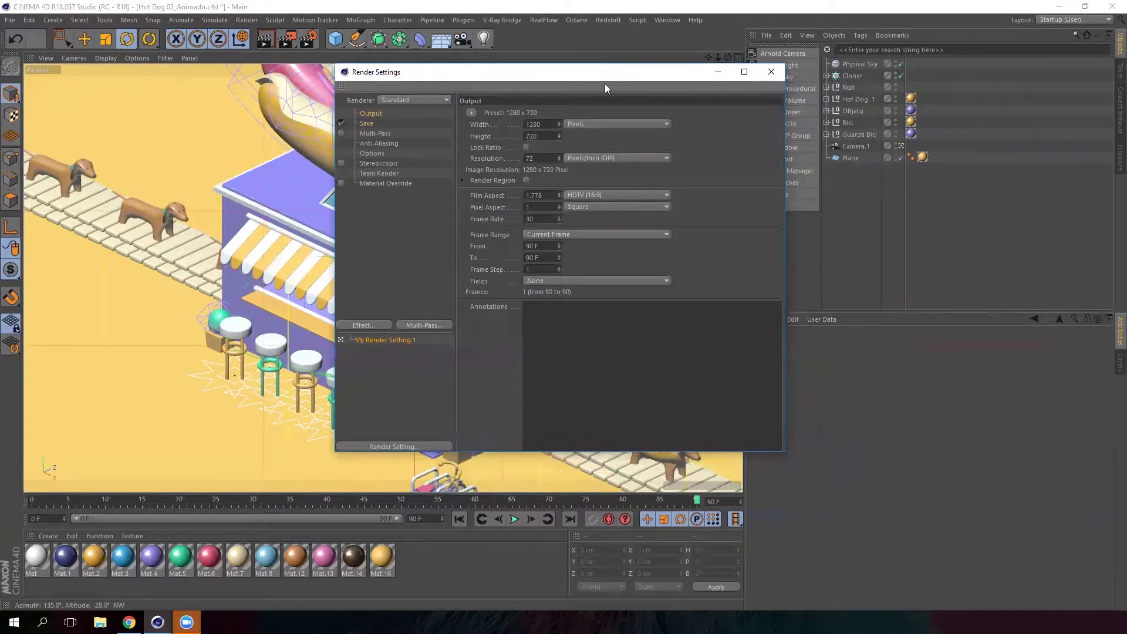
{"action": "left_click_drag", "start_coordinate": [605, 83], "coordinate": [636, 115]}
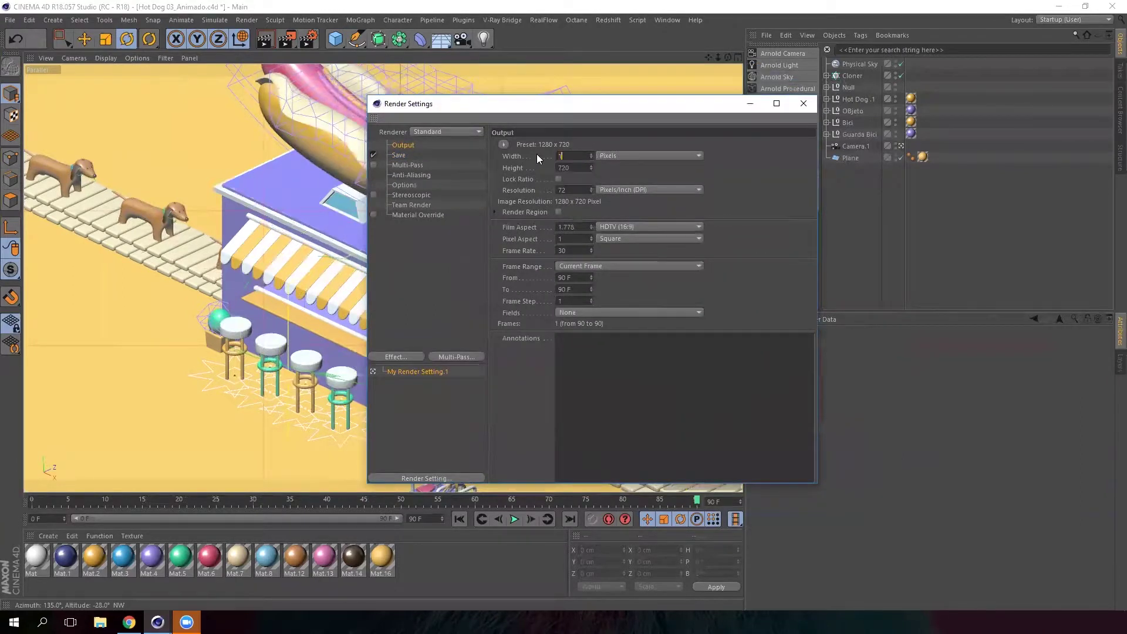
{"action": "type", "text": "1000"}
{"action": "key", "text": "Return"}
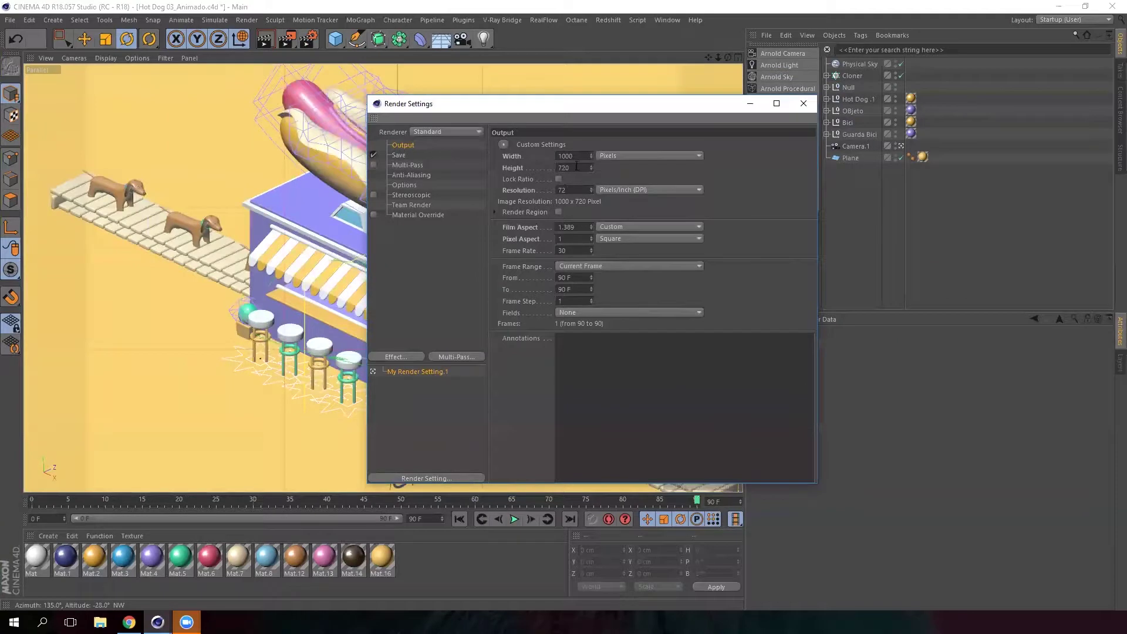
{"action": "double_click", "coordinate": [577, 167]}
{"action": "type", "text": "1000"}
{"action": "key", "text": "Return"}
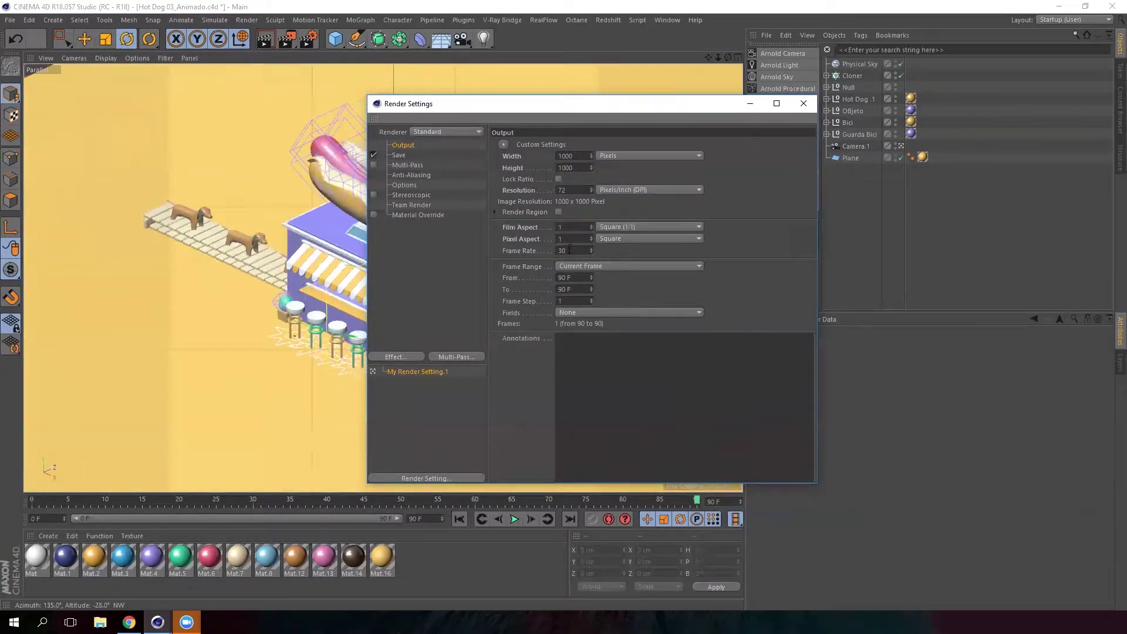
{"action": "key", "text": "Return"}
Step: Check the animation's first and last frames, and set the render frame range from 0 to 90
{"action": "double_click", "coordinate": [583, 278]}
{"action": "left_click_drag", "start_coordinate": [702, 105], "coordinate": [910, 93]}
{"action": "left_click_drag", "start_coordinate": [40, 504], "coordinate": [16, 498]}
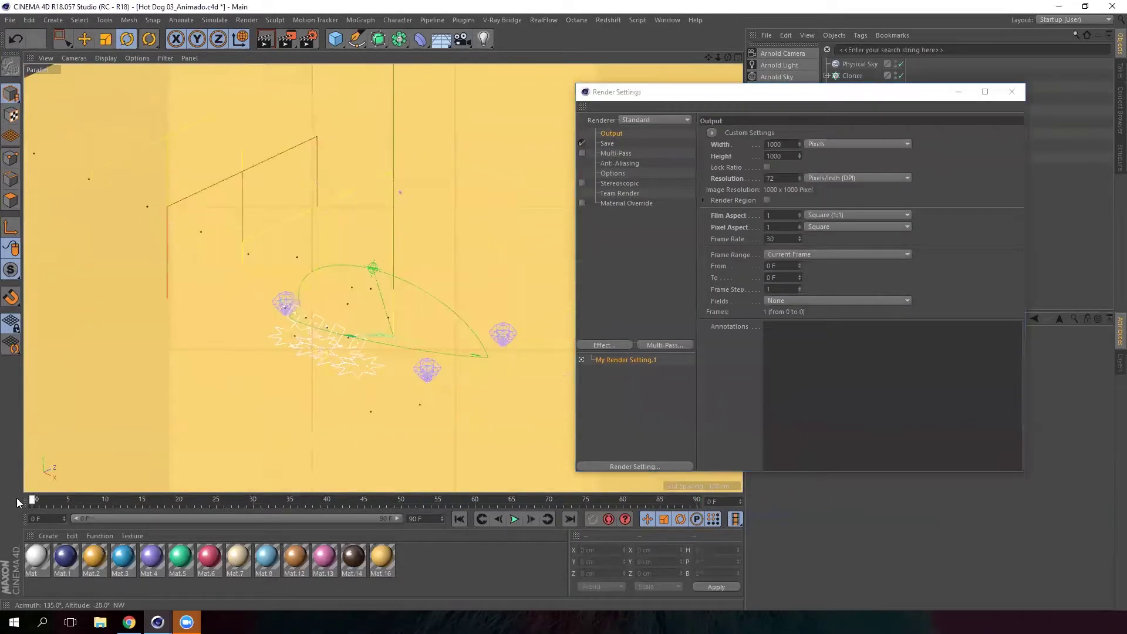
{"action": "left_click", "coordinate": [697, 501]}
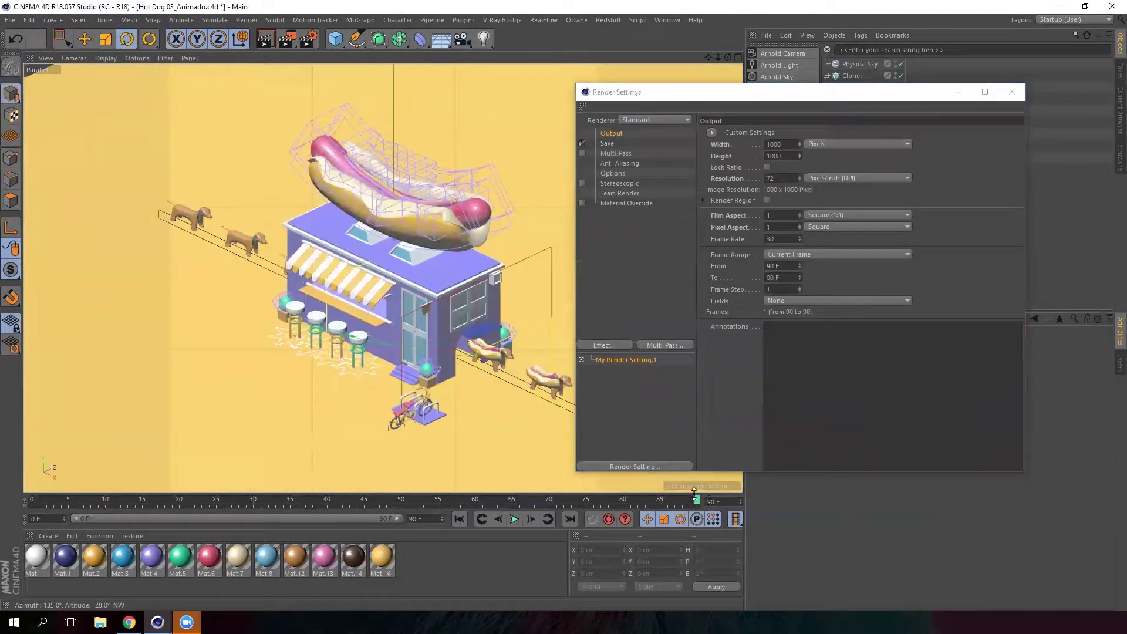
{"action": "left_click_drag", "start_coordinate": [695, 496], "coordinate": [31, 497]}
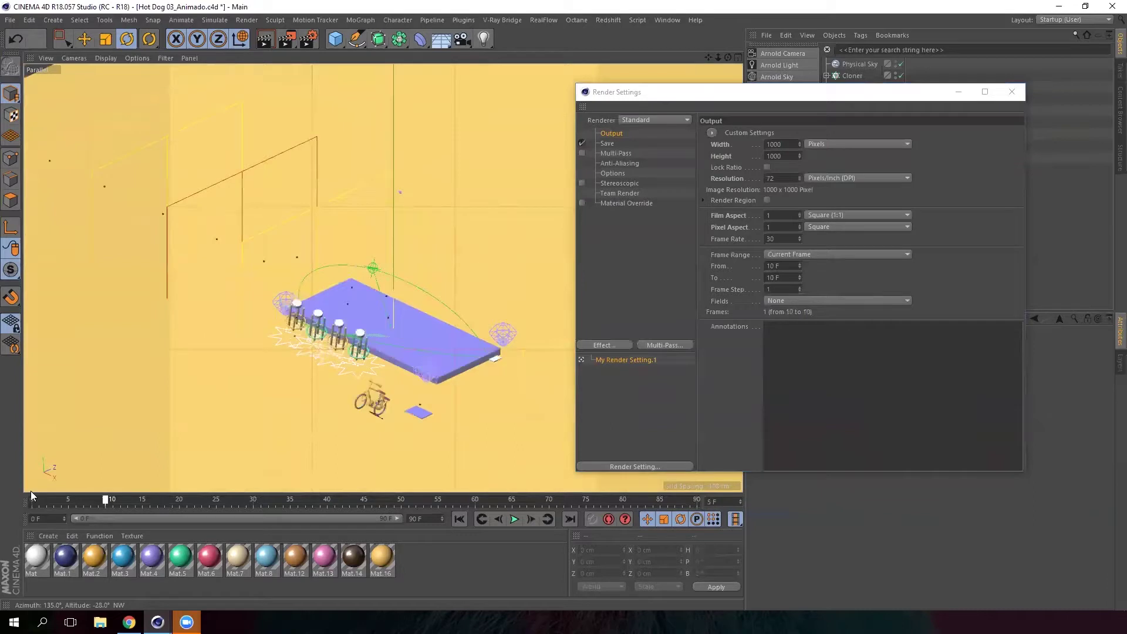
{"action": "double_click", "coordinate": [780, 269]}
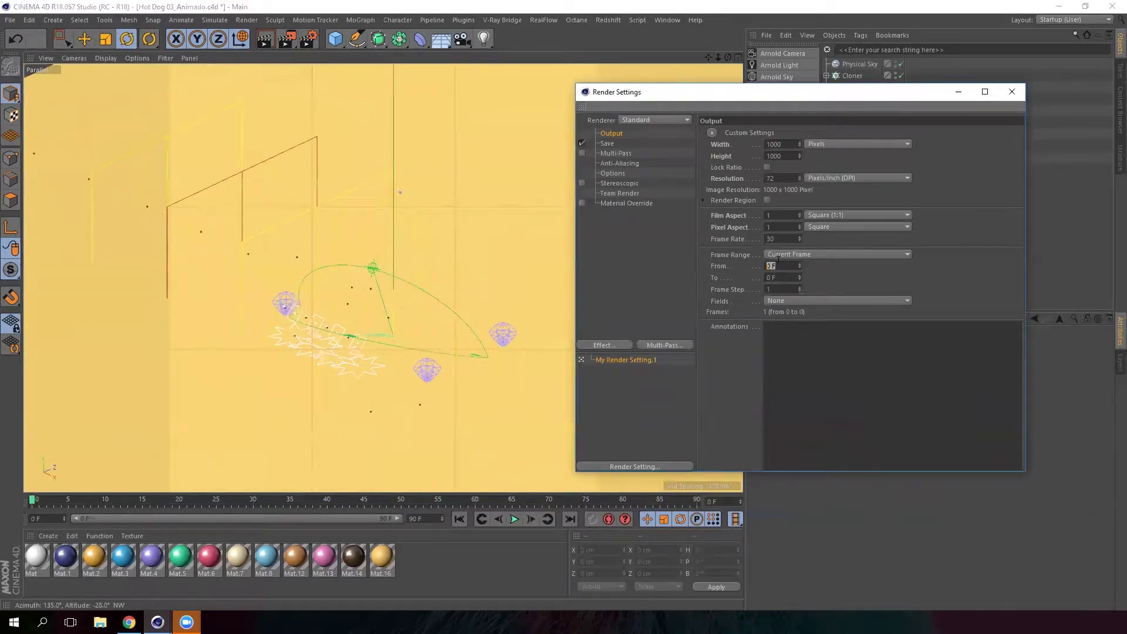
{"action": "left_click", "coordinate": [791, 282]}
{"action": "key", "text": "BackSpace"}
{"action": "type", "text": "90"}
{"action": "key", "text": "Return"}
{"action": "mouse_move", "coordinate": [695, 503]}
{"action": "left_mouse_down"}
{"action": "mouse_move", "coordinate": [50, 497]}
{"action": "mouse_move", "coordinate": [706, 487]}
{"action": "left_mouse_up"}
Step: Set the regular image to save as Hot Dog in the project's Render Final folder
{"action": "left_click", "coordinate": [607, 143]}
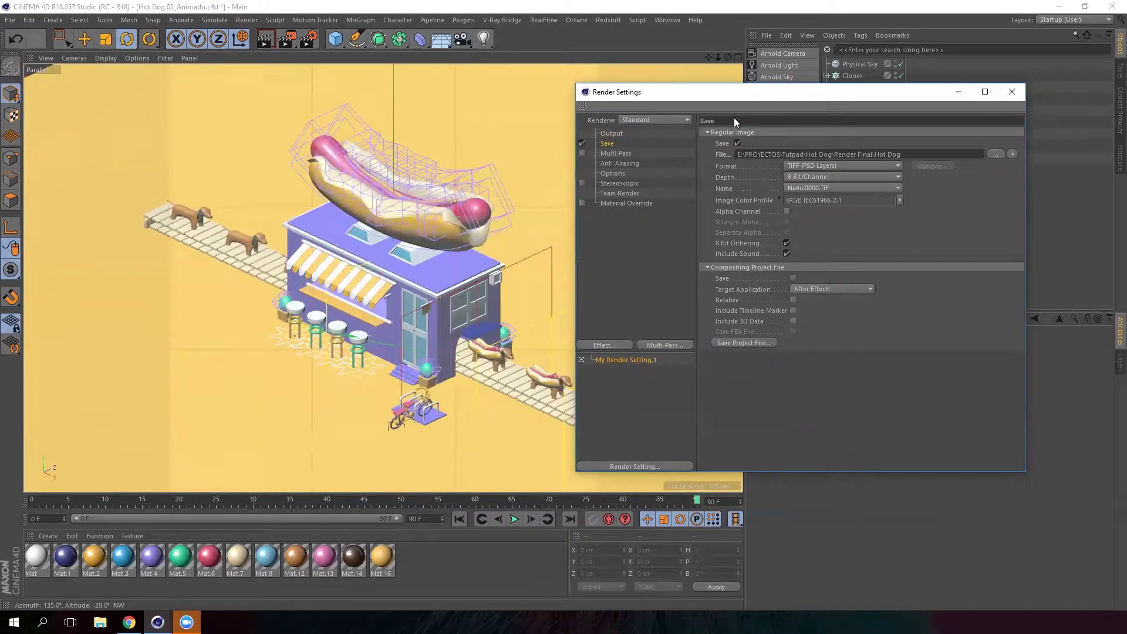
{"action": "left_click_drag", "start_coordinate": [761, 98], "coordinate": [678, 91]}
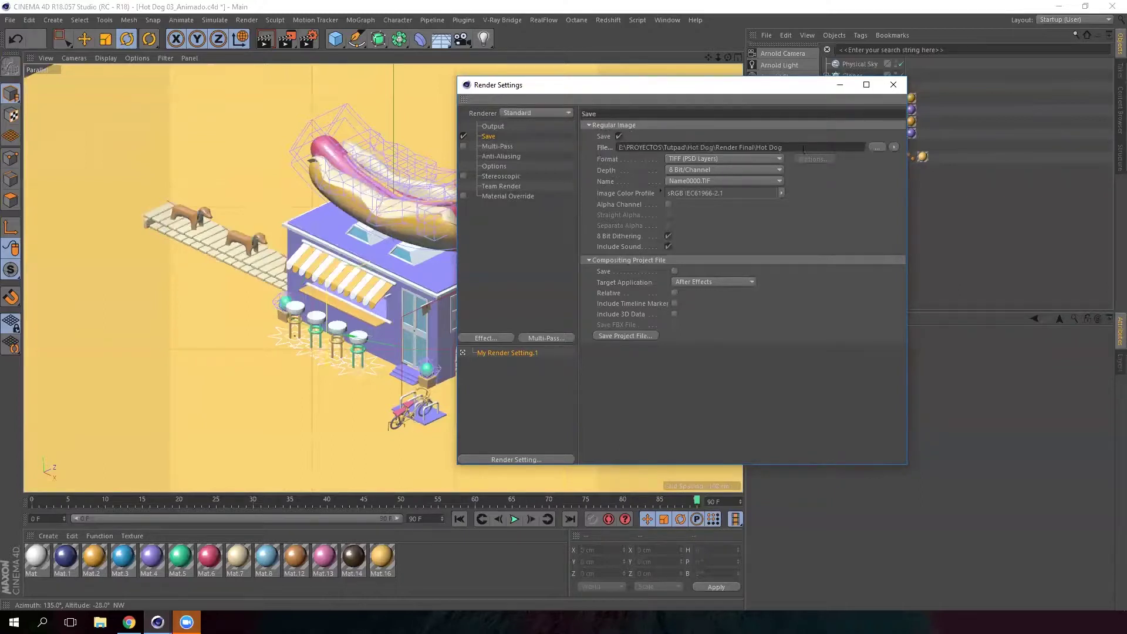
{"action": "left_click", "coordinate": [879, 147]}
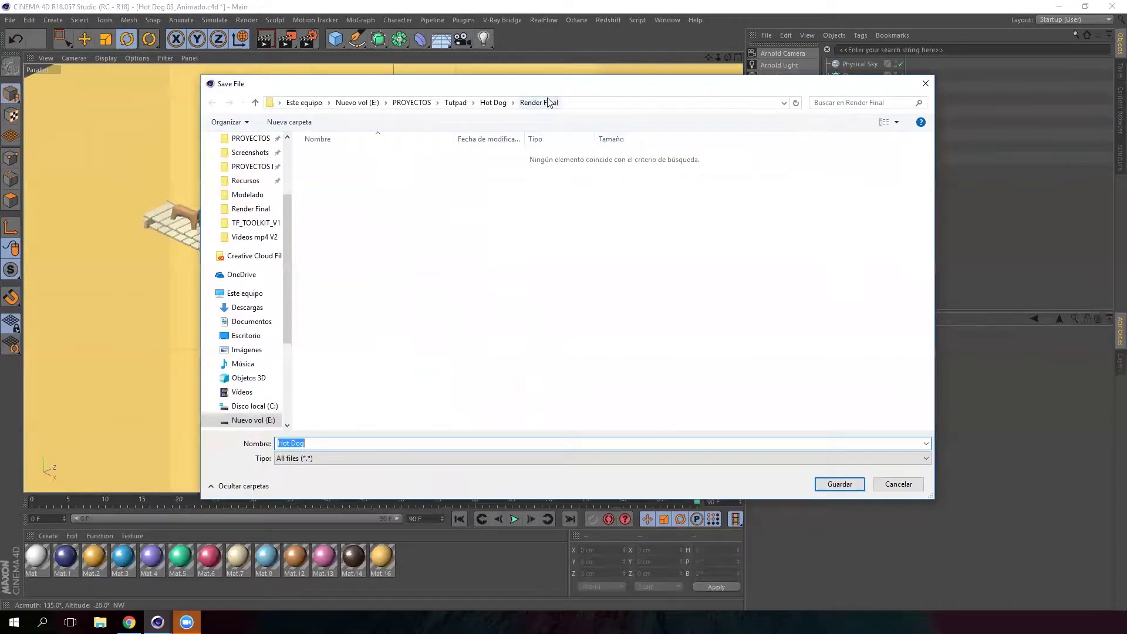
{"action": "left_click_drag", "start_coordinate": [320, 444], "coordinate": [277, 444]}
{"action": "left_click", "coordinate": [850, 481]}
{"action": "left_click_drag", "start_coordinate": [810, 146], "coordinate": [593, 149]}
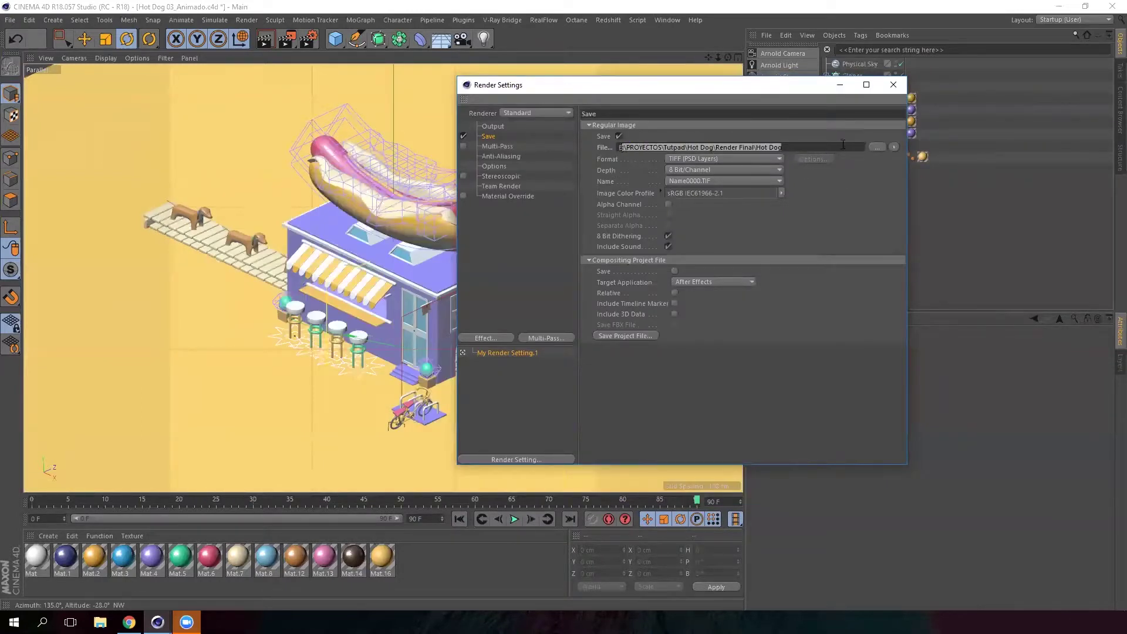
{"action": "left_click", "coordinate": [781, 147]}
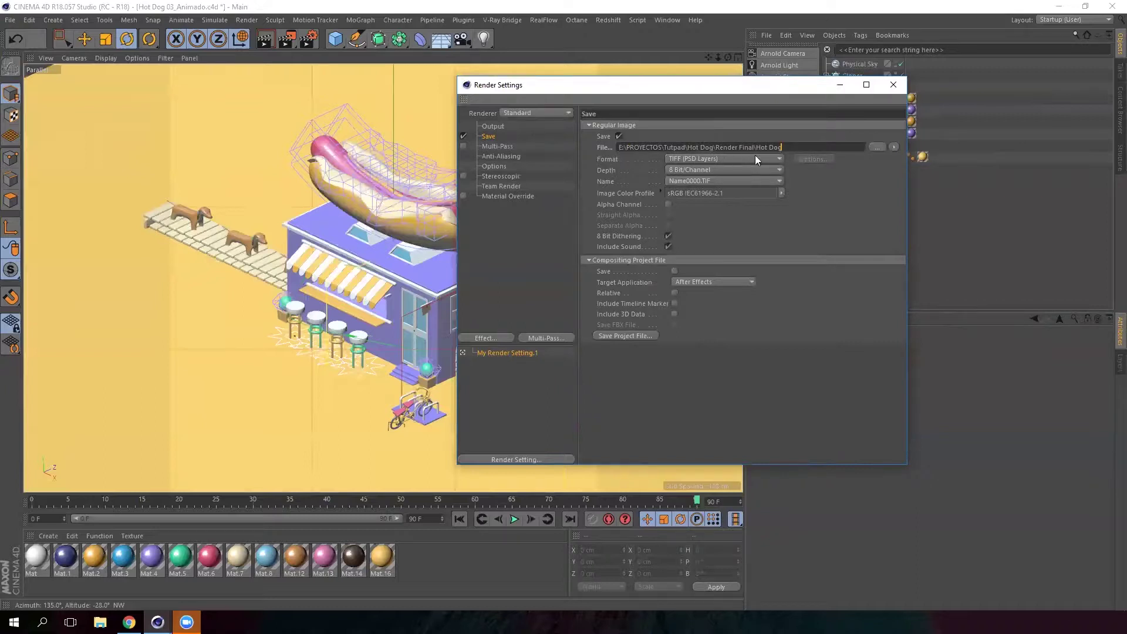
Step: Set the regular image format to QuickTime Movie and enable its alpha channel
{"action": "left_click", "coordinate": [708, 158]}
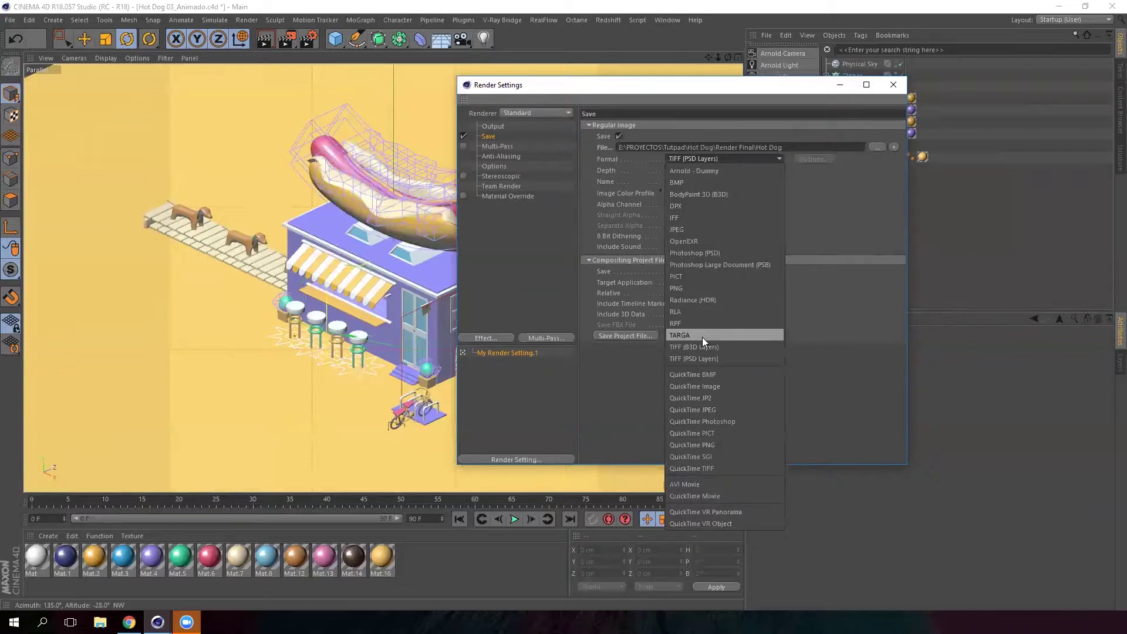
{"action": "left_click", "coordinate": [730, 496]}
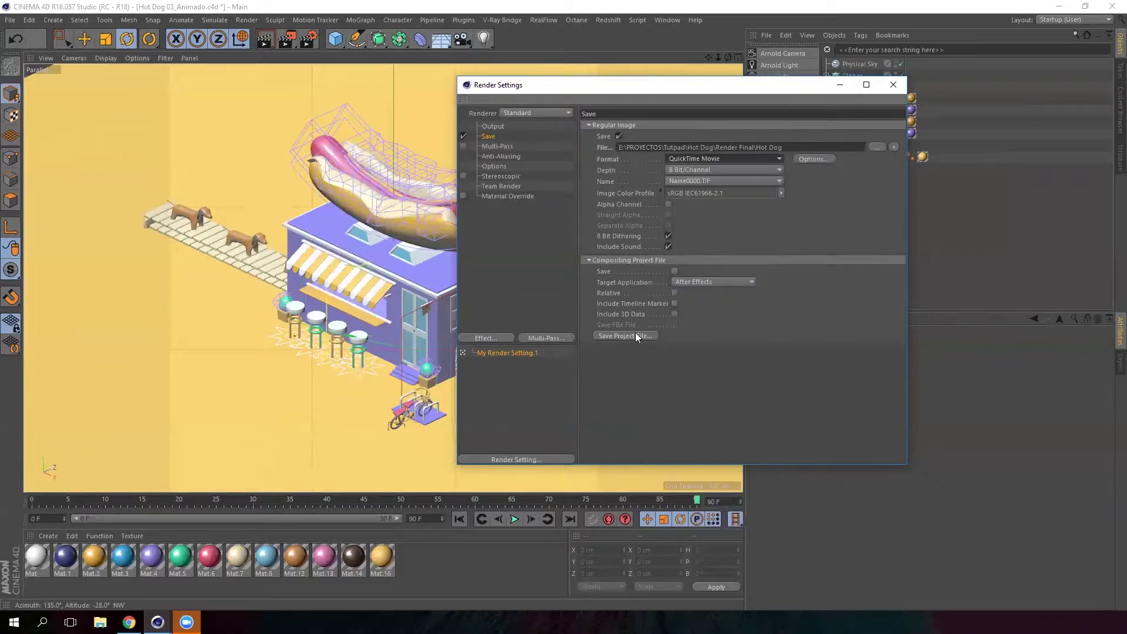
{"action": "left_click", "coordinate": [618, 205]}
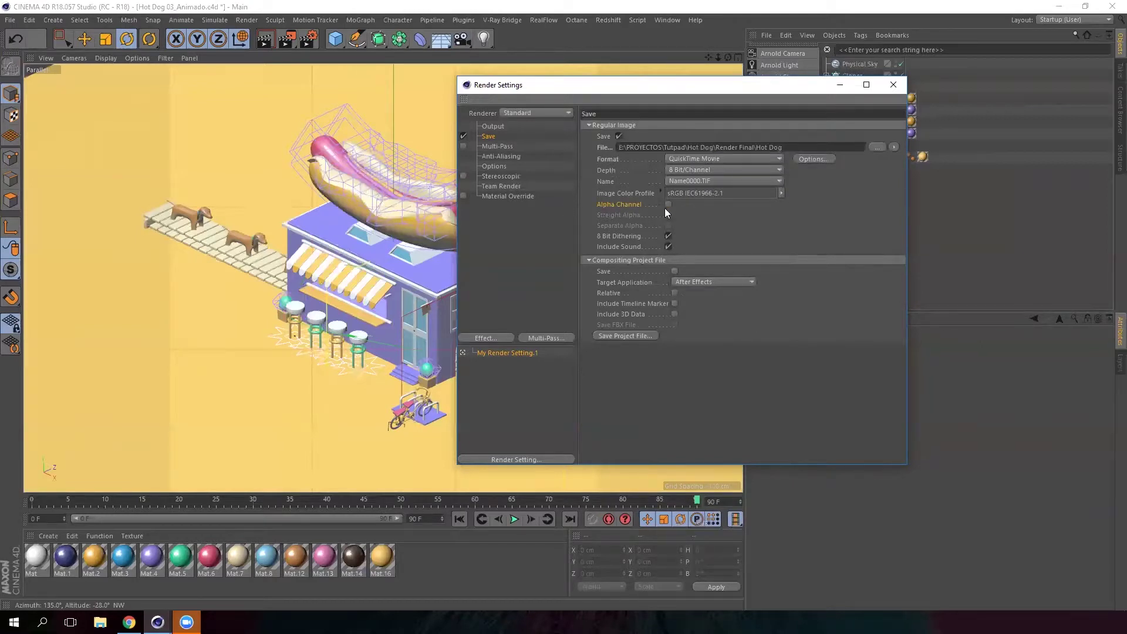
{"action": "left_click_drag", "start_coordinate": [710, 88], "coordinate": [882, 86]}
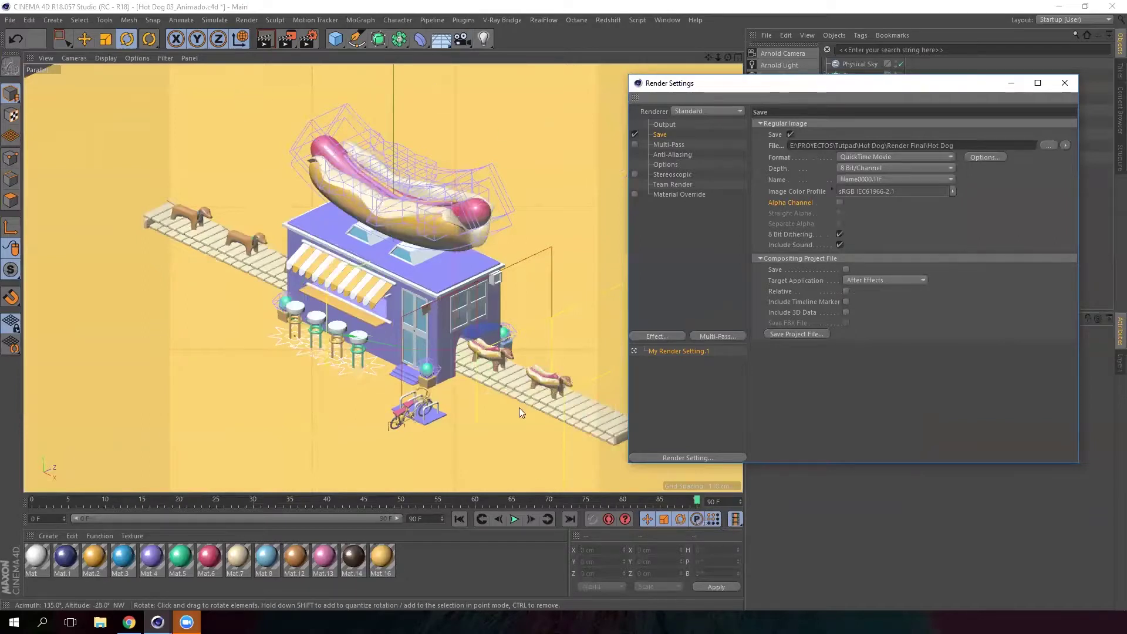
{"action": "left_click_drag", "start_coordinate": [887, 84], "coordinate": [669, 82]}
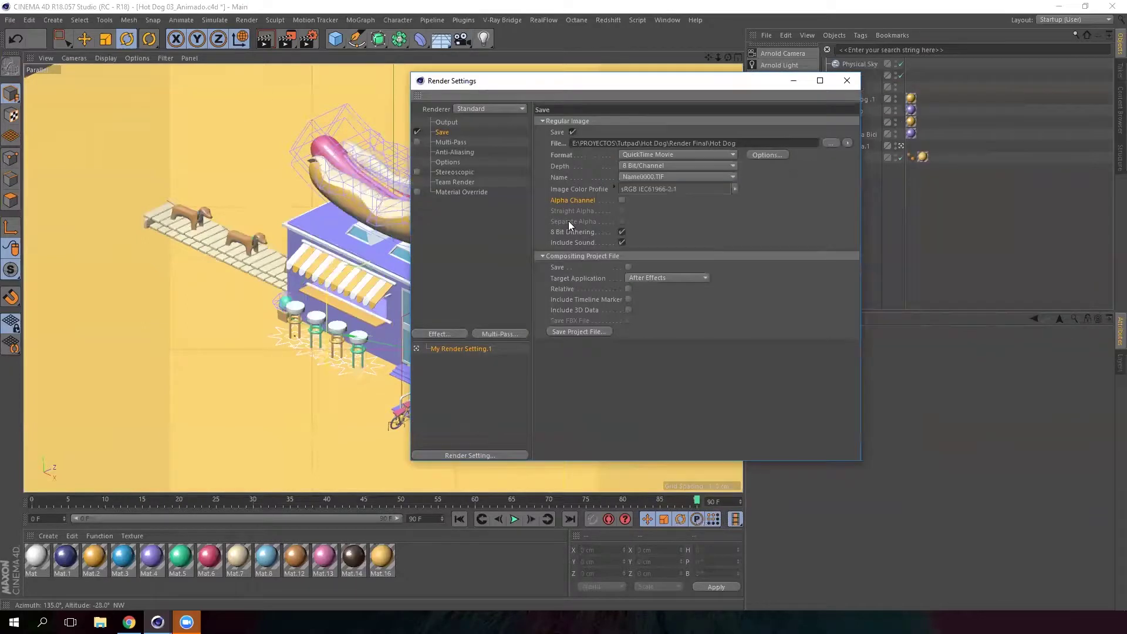
{"action": "left_click", "coordinate": [622, 200]}
Step: Enable multi-pass rendering and add a Motion Vector pass
{"action": "left_click", "coordinate": [417, 142]}
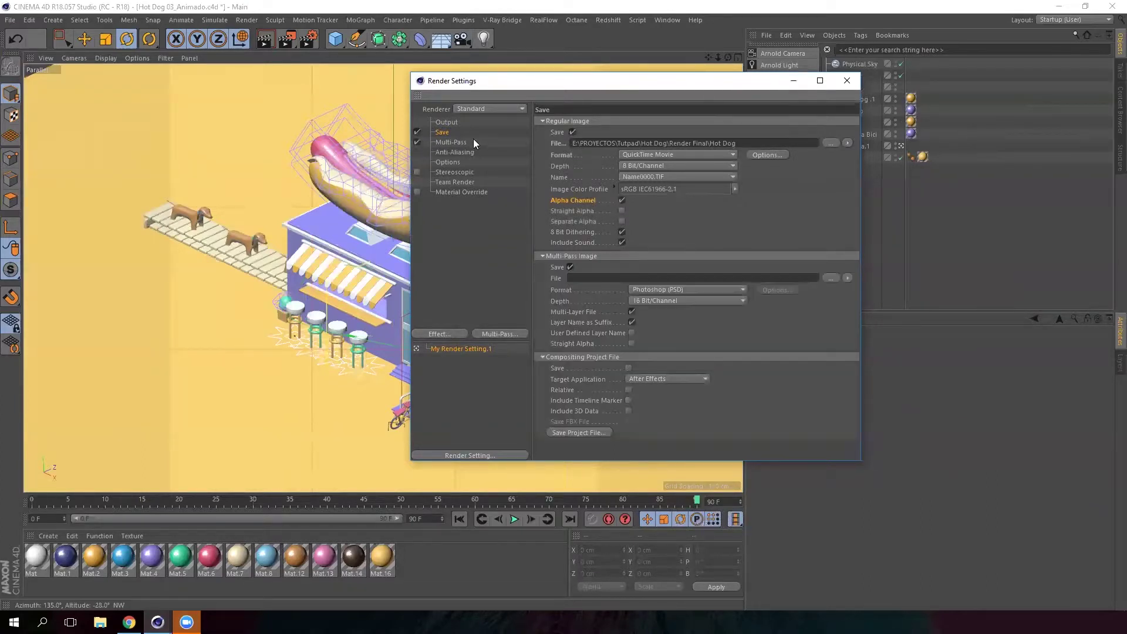
{"action": "left_click", "coordinate": [461, 142]}
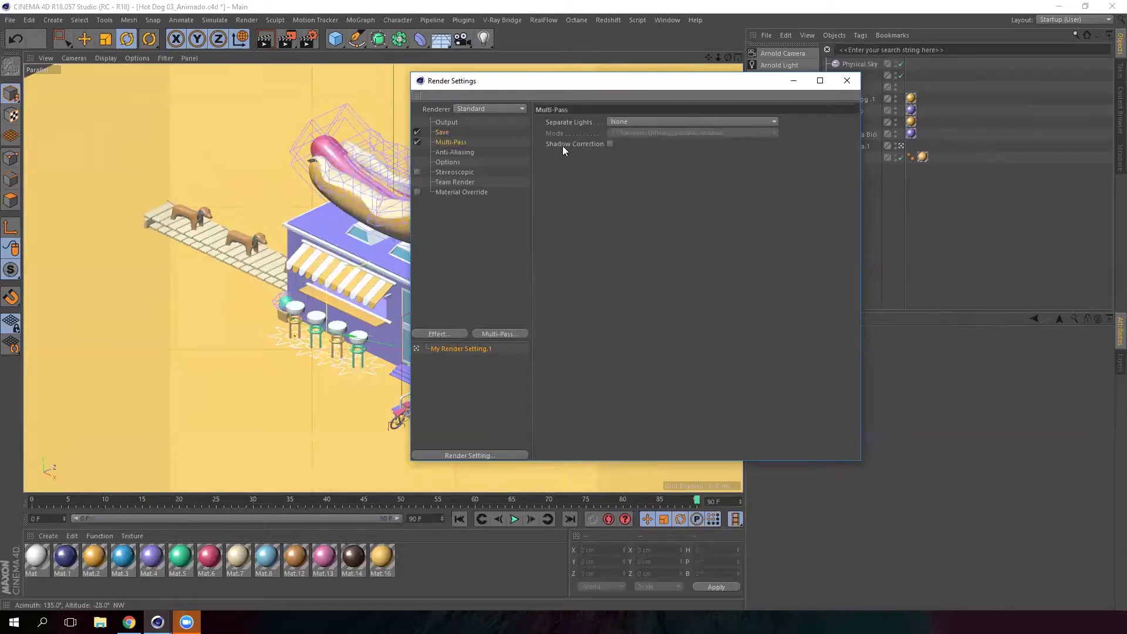
{"action": "left_click", "coordinate": [513, 335]}
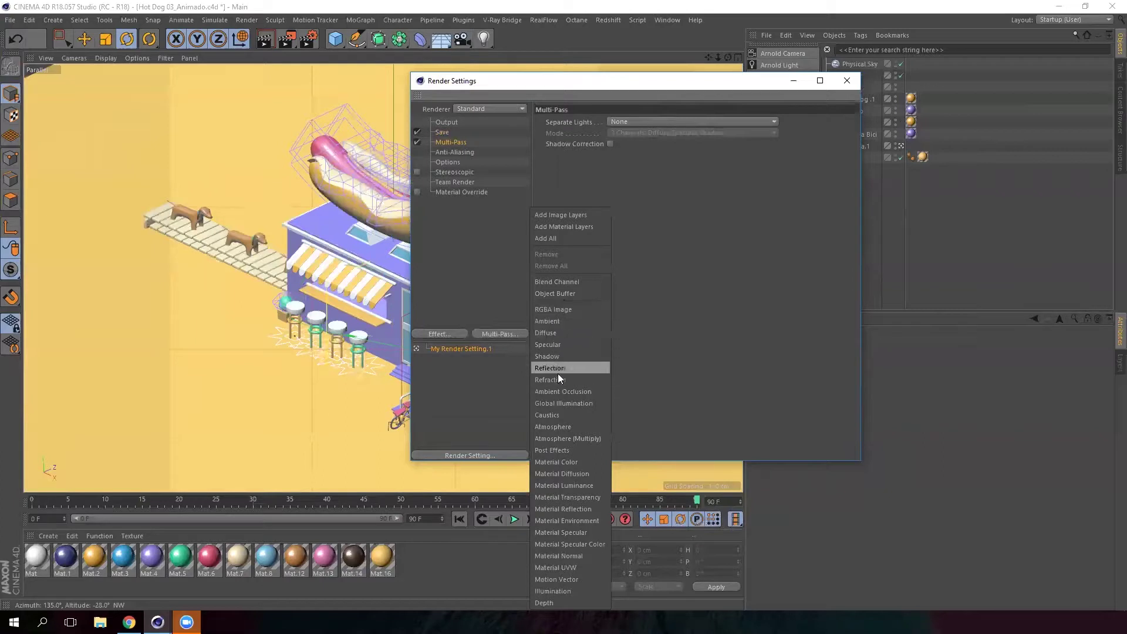
{"action": "left_click", "coordinate": [581, 580]}
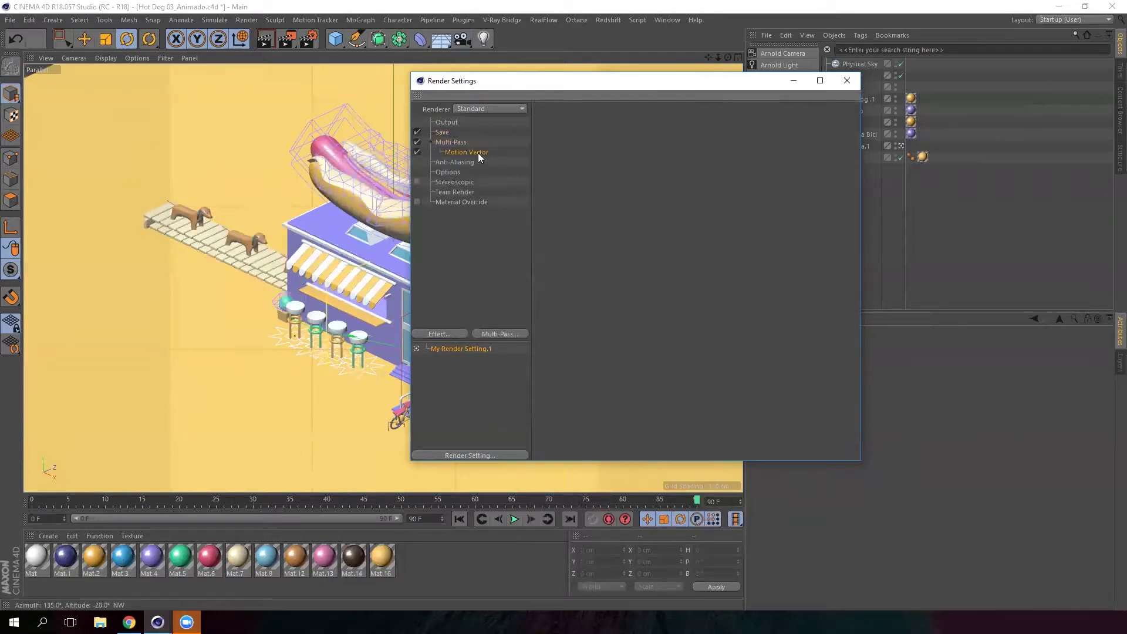
{"action": "left_click", "coordinate": [518, 334]}
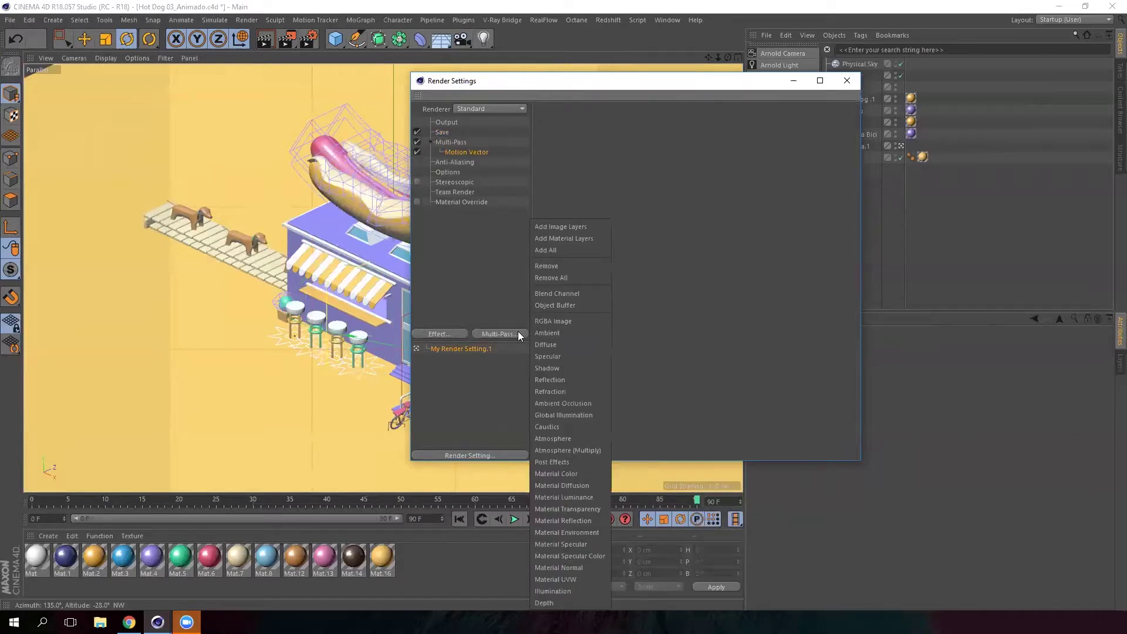
{"action": "left_click", "coordinate": [493, 275]}
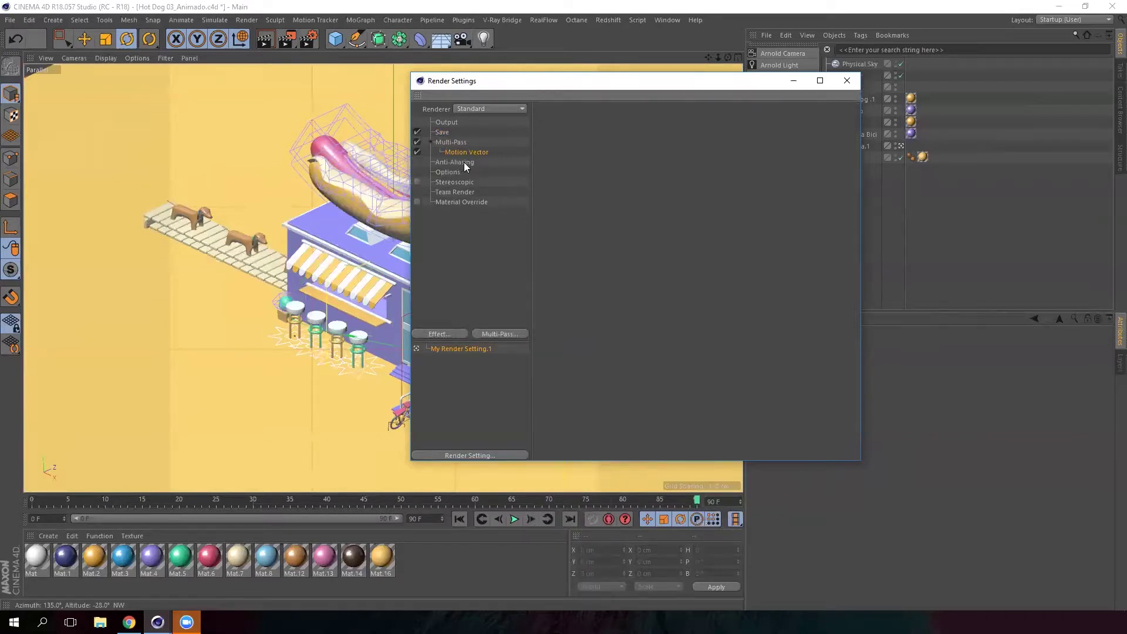
Step: Examine the anti-aliasing render settings and the available anti-aliasing modes
{"action": "left_click", "coordinate": [464, 162]}
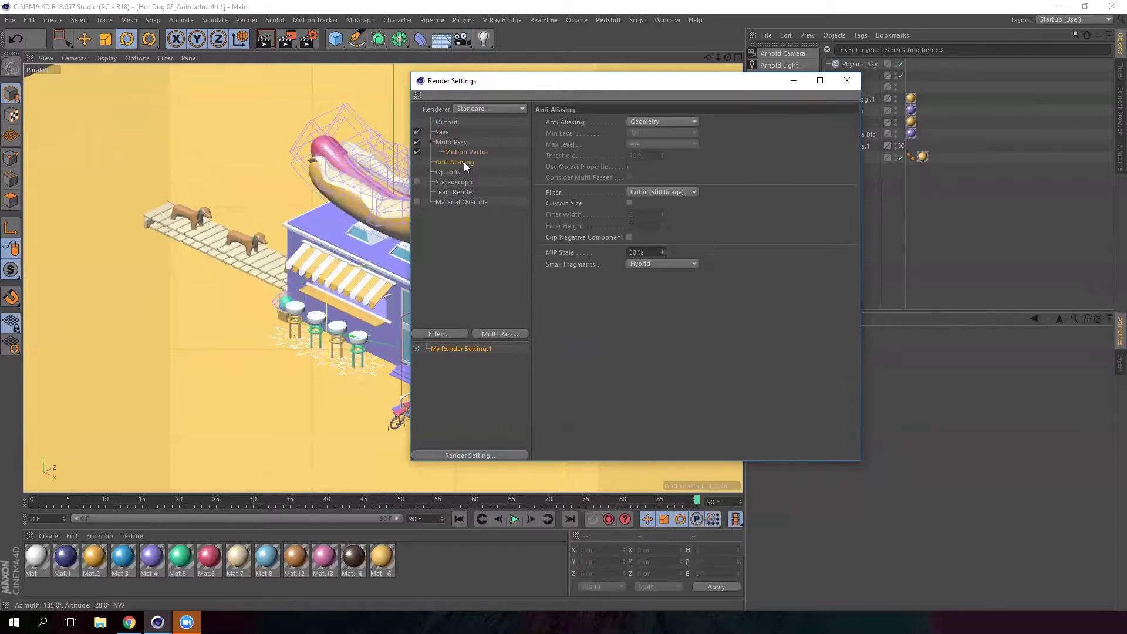
{"action": "left_click", "coordinate": [677, 123]}
{"action": "left_click", "coordinate": [479, 260]}
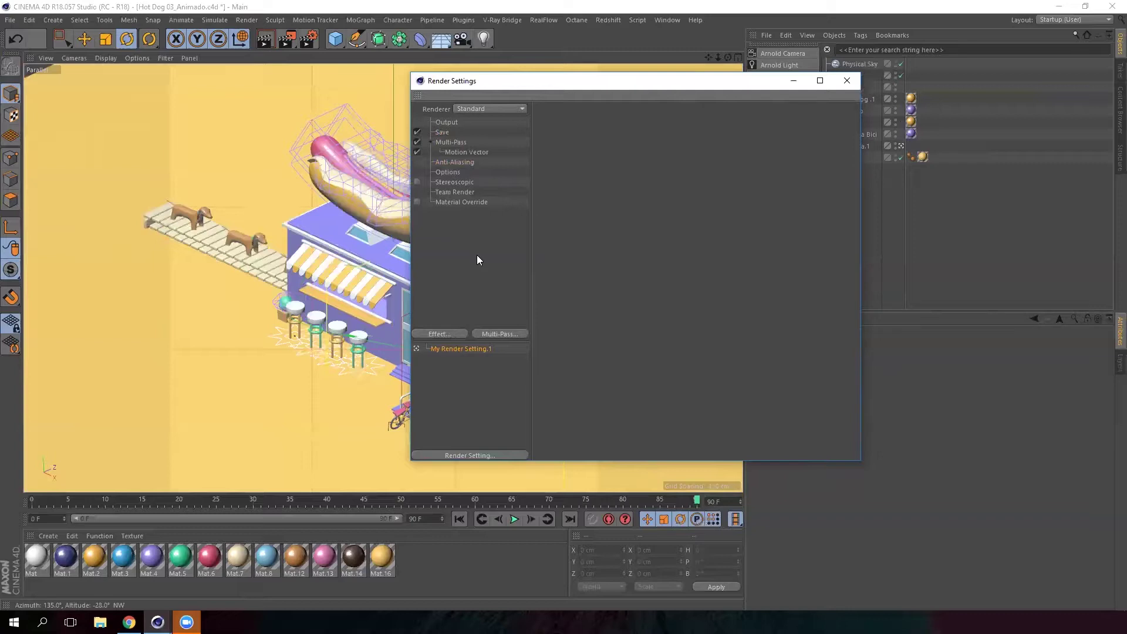
Step: Add the Global Illumination effect to the render settings and set its preset to Exterior - Physical Sky
{"action": "left_click", "coordinate": [447, 334]}
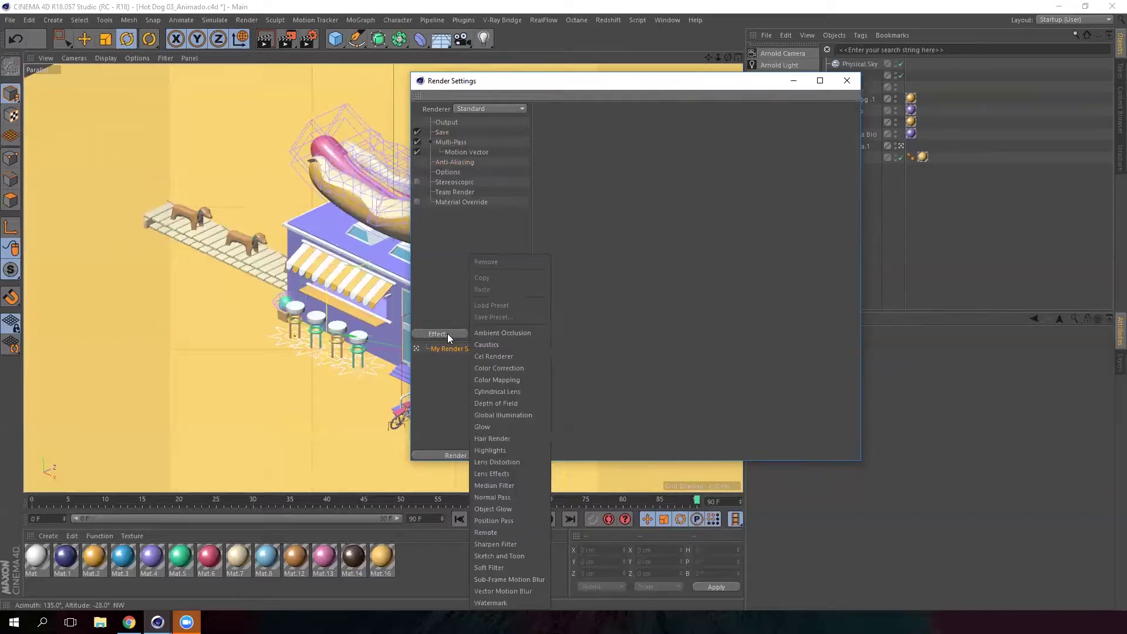
{"action": "left_click", "coordinate": [513, 415]}
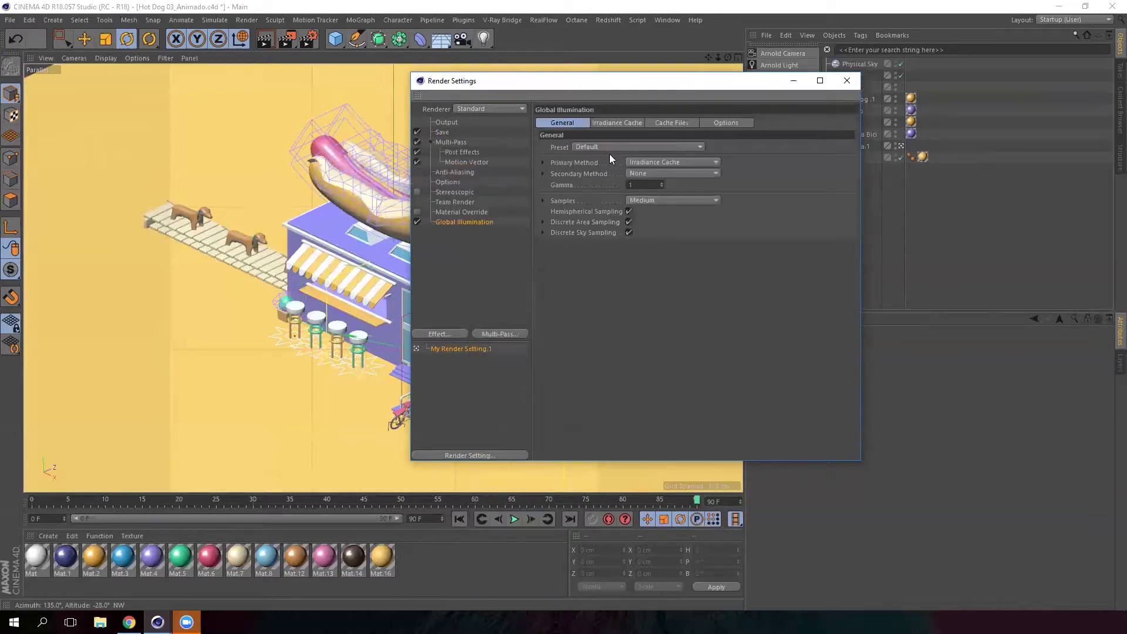
{"action": "left_click", "coordinate": [649, 148]}
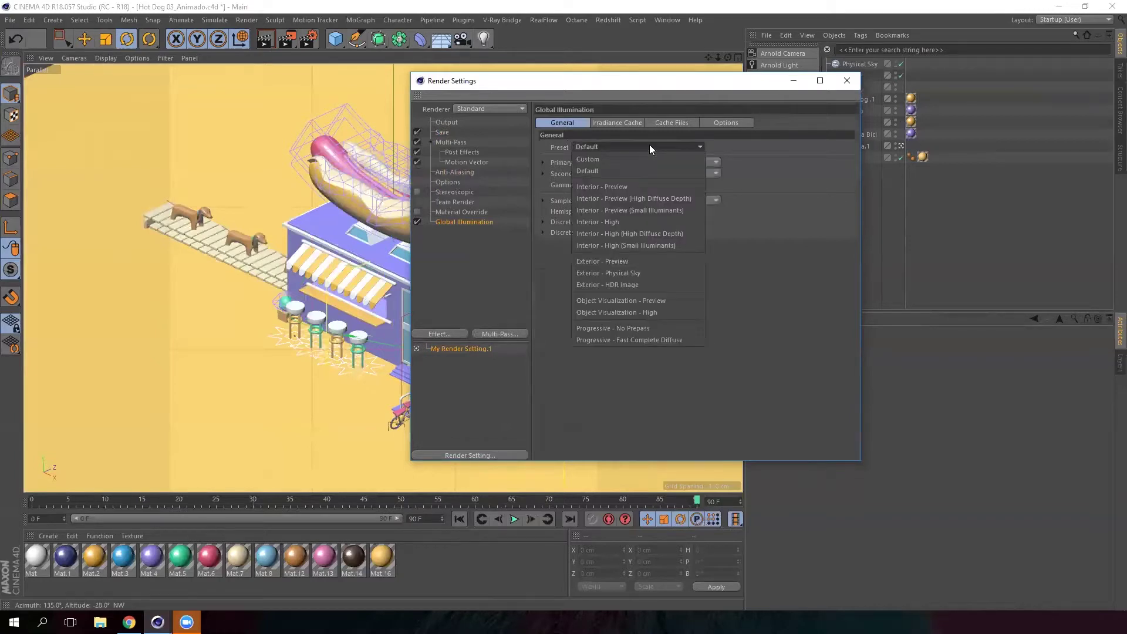
{"action": "left_click", "coordinate": [743, 86]}
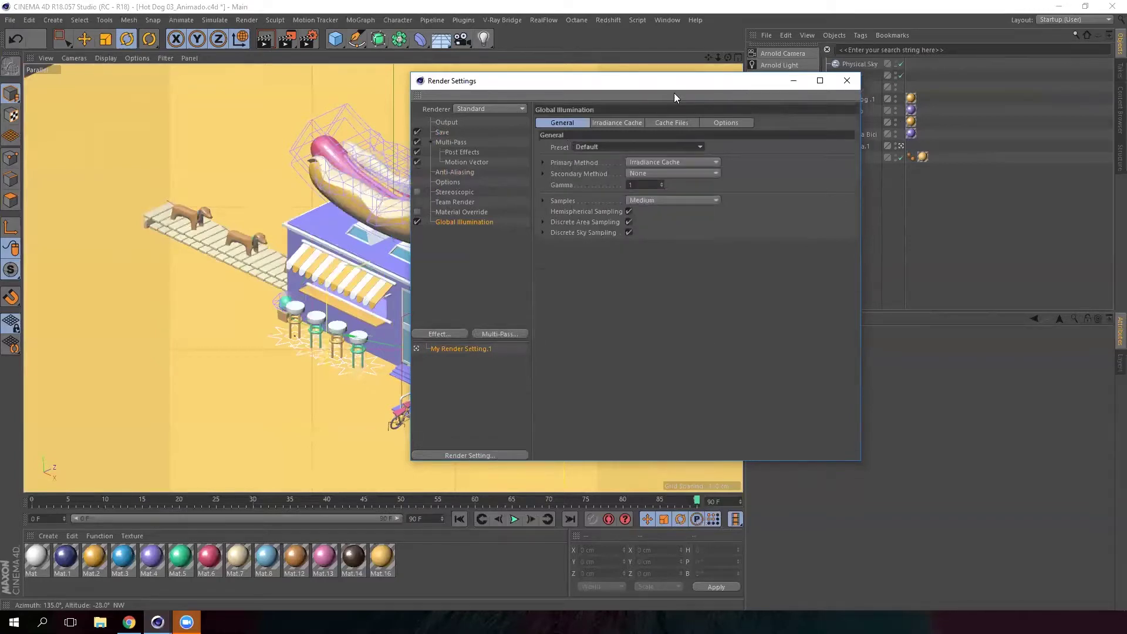
{"action": "left_click_drag", "start_coordinate": [675, 86], "coordinate": [513, 116]}
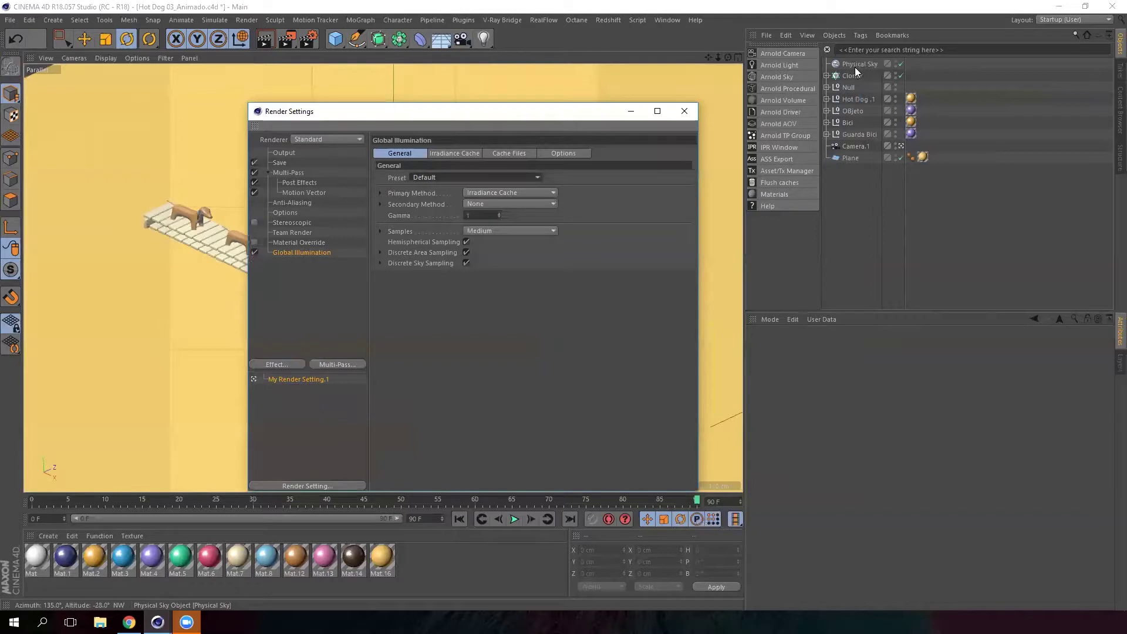
{"action": "left_click", "coordinate": [467, 177]}
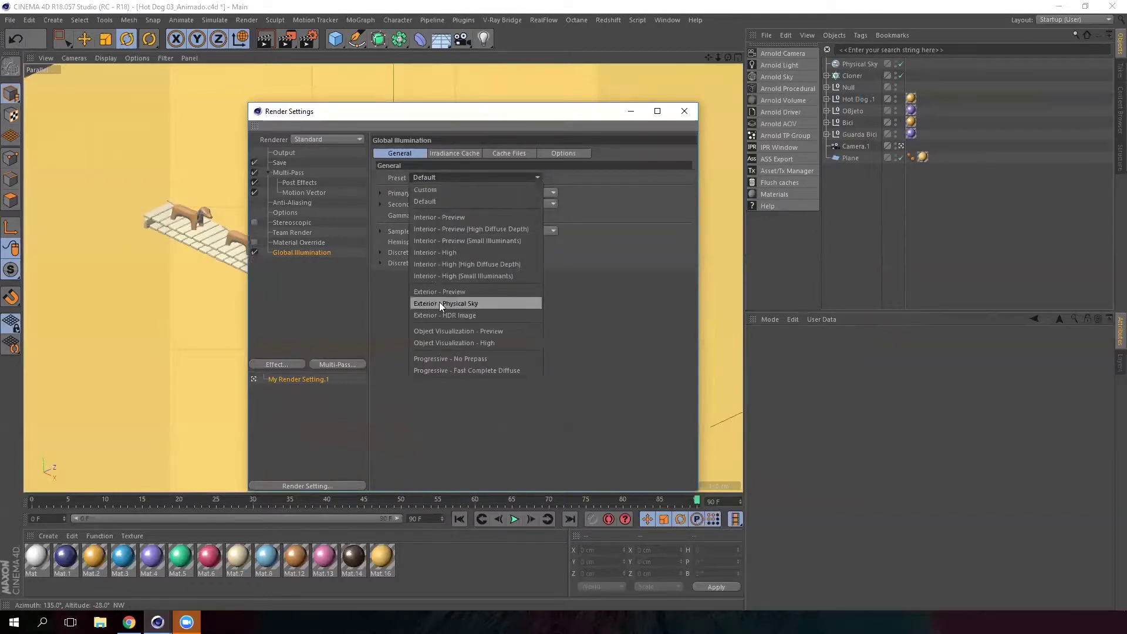
{"action": "left_click", "coordinate": [479, 307]}
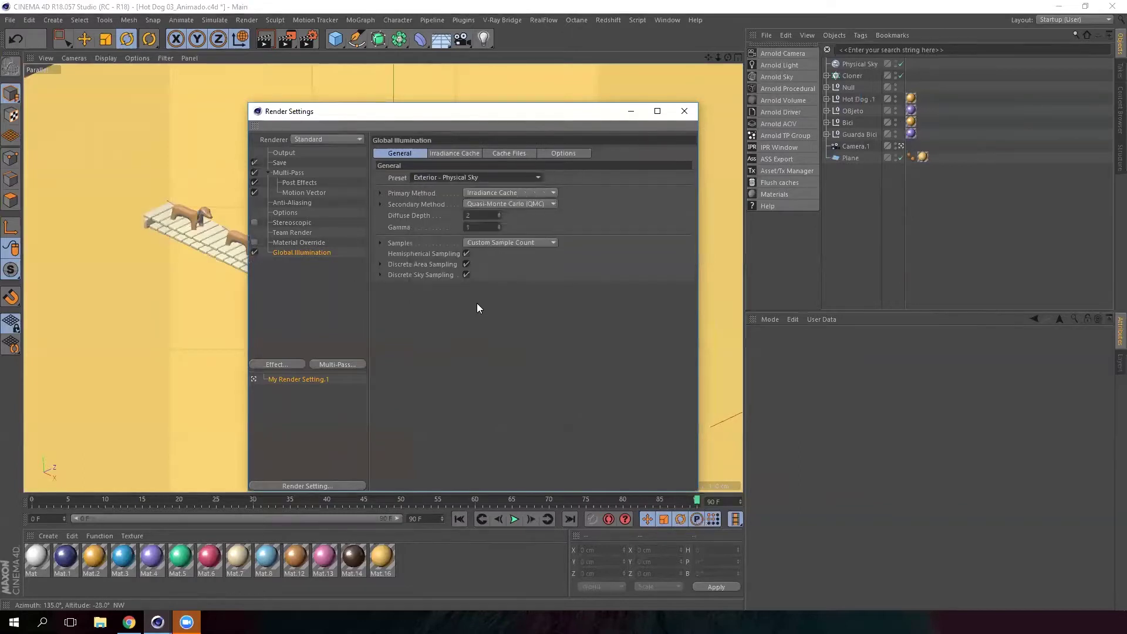
{"action": "left_click_drag", "start_coordinate": [562, 115], "coordinate": [814, 97]}
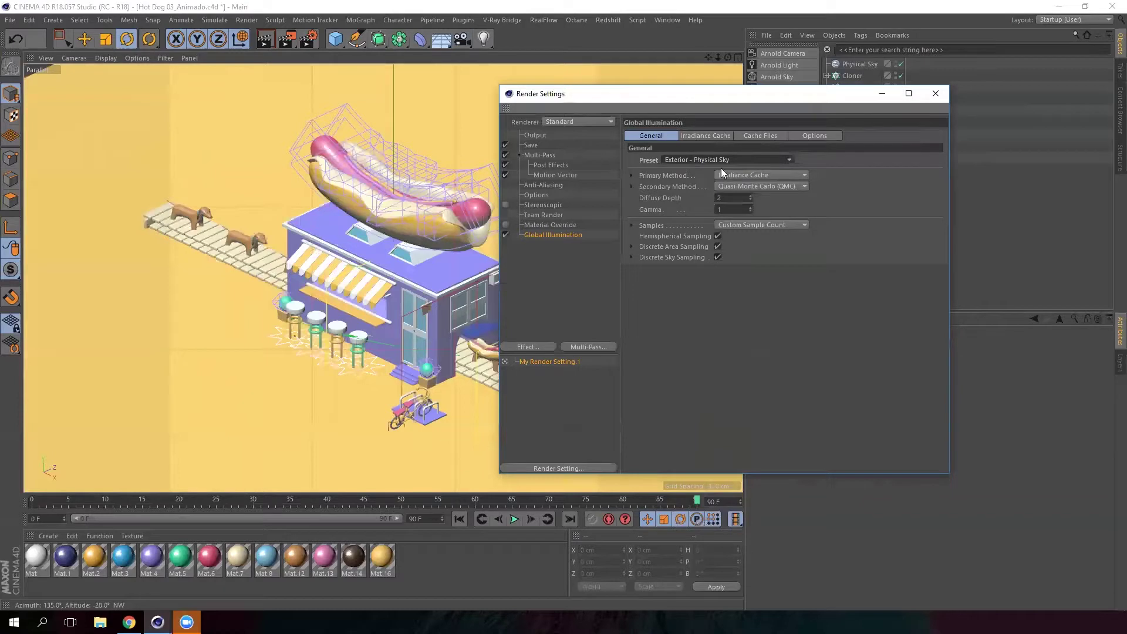
{"action": "left_click", "coordinate": [713, 136]}
{"action": "left_click", "coordinate": [754, 136]}
{"action": "left_click", "coordinate": [810, 136]}
{"action": "left_click", "coordinate": [655, 135]}
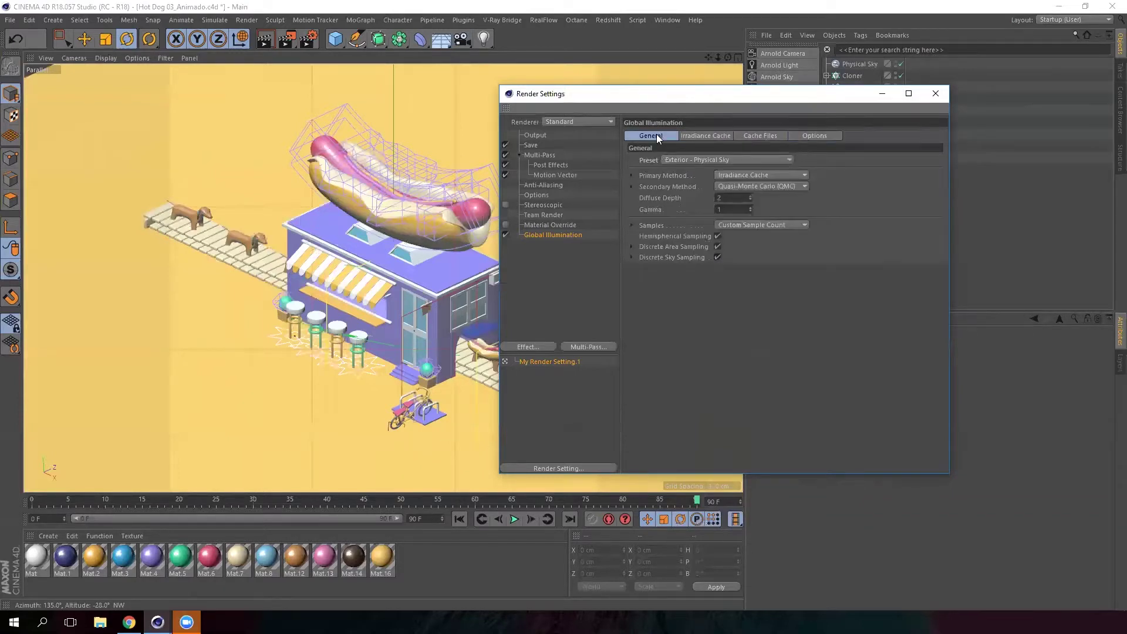
{"action": "left_click", "coordinate": [544, 288]}
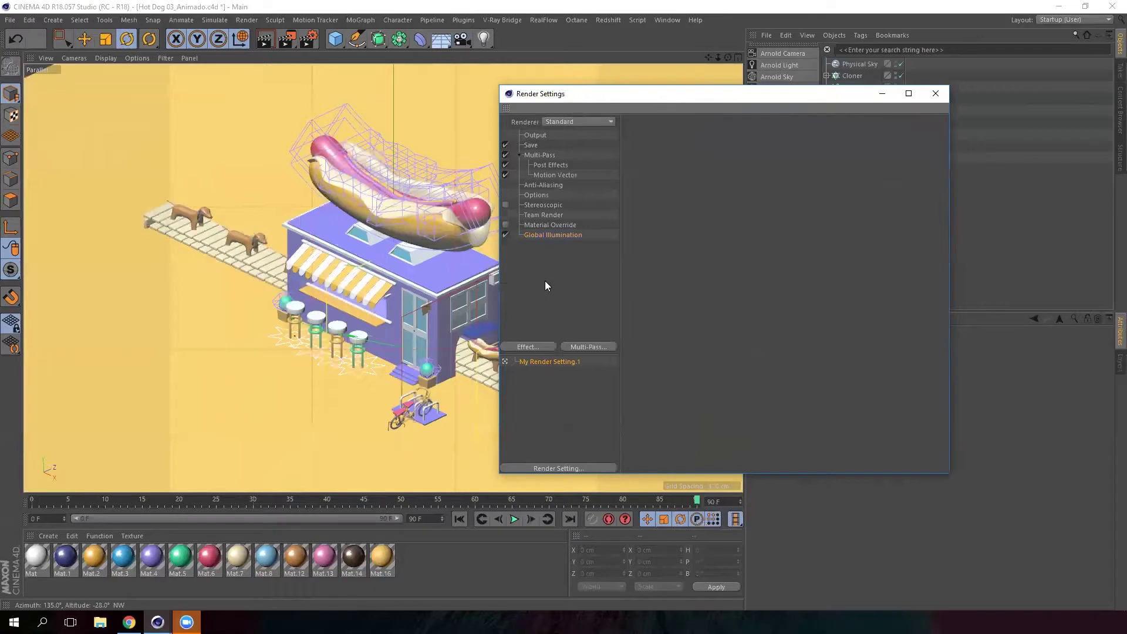
Step: Copy the regular image's save path and paste it as the file path of the multi-pass image
{"action": "left_click", "coordinate": [531, 145]}
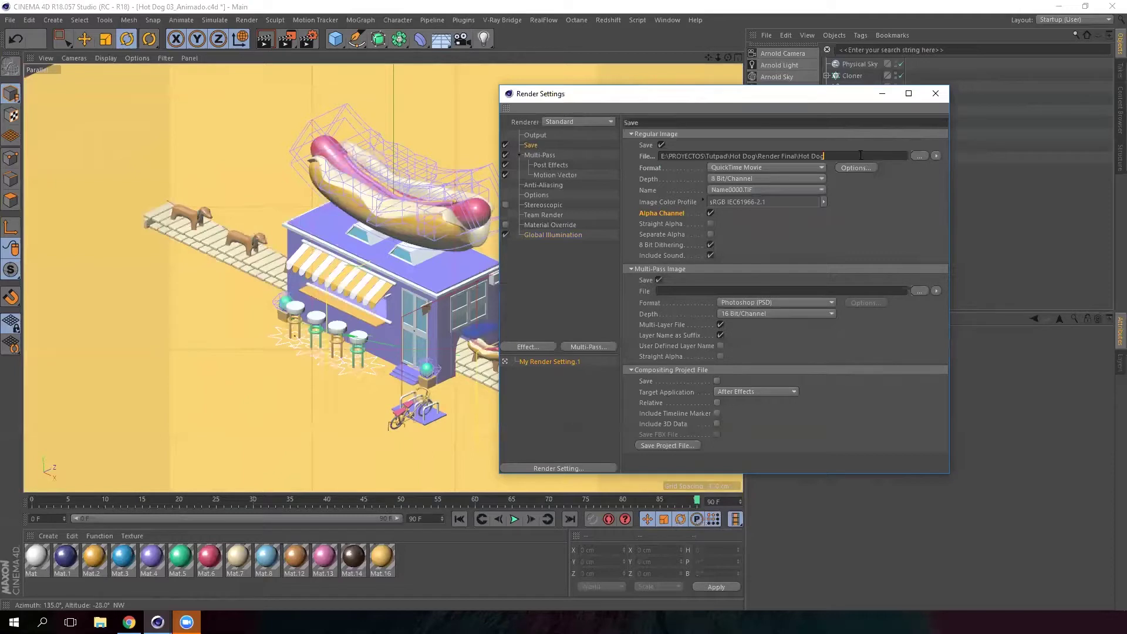
{"action": "left_click_drag", "start_coordinate": [861, 155], "coordinate": [644, 154]}
{"action": "key", "text": "ctrl+c"}
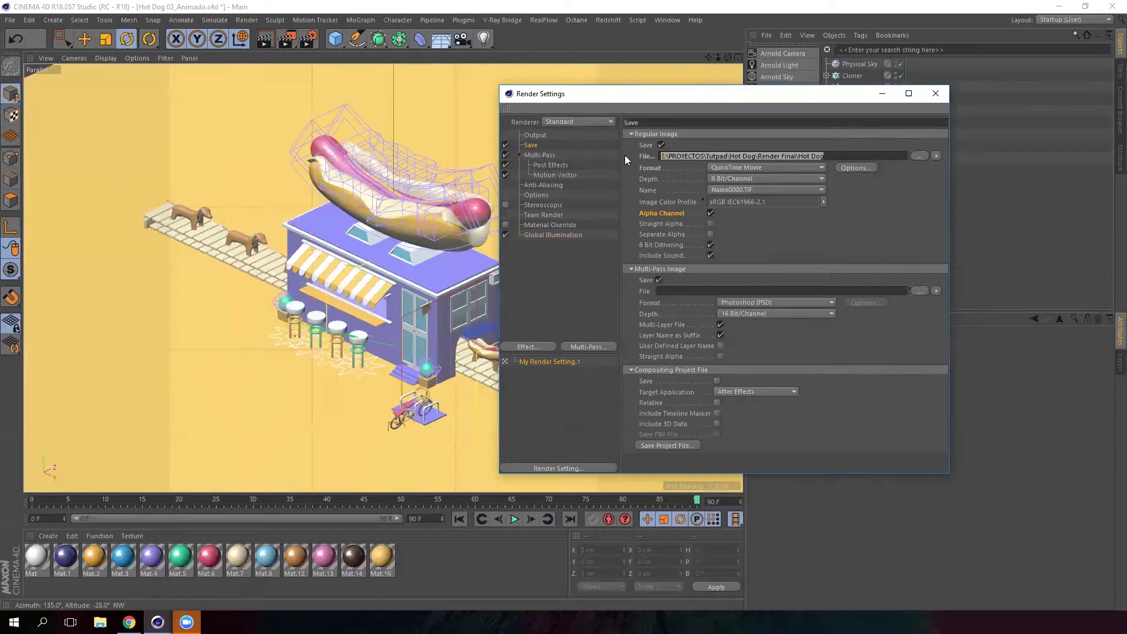
{"action": "left_click", "coordinate": [687, 290]}
{"action": "key", "text": "ctrl+v"}
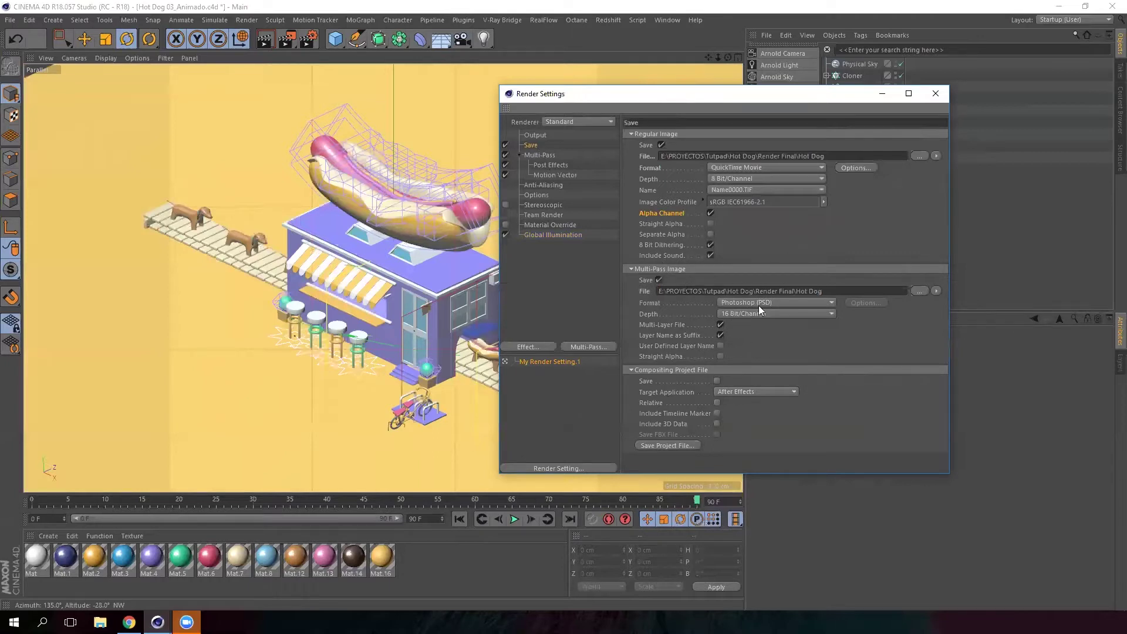
Step: Set the multi-pass image format to QuickTime Movie
{"action": "left_click", "coordinate": [556, 171]}
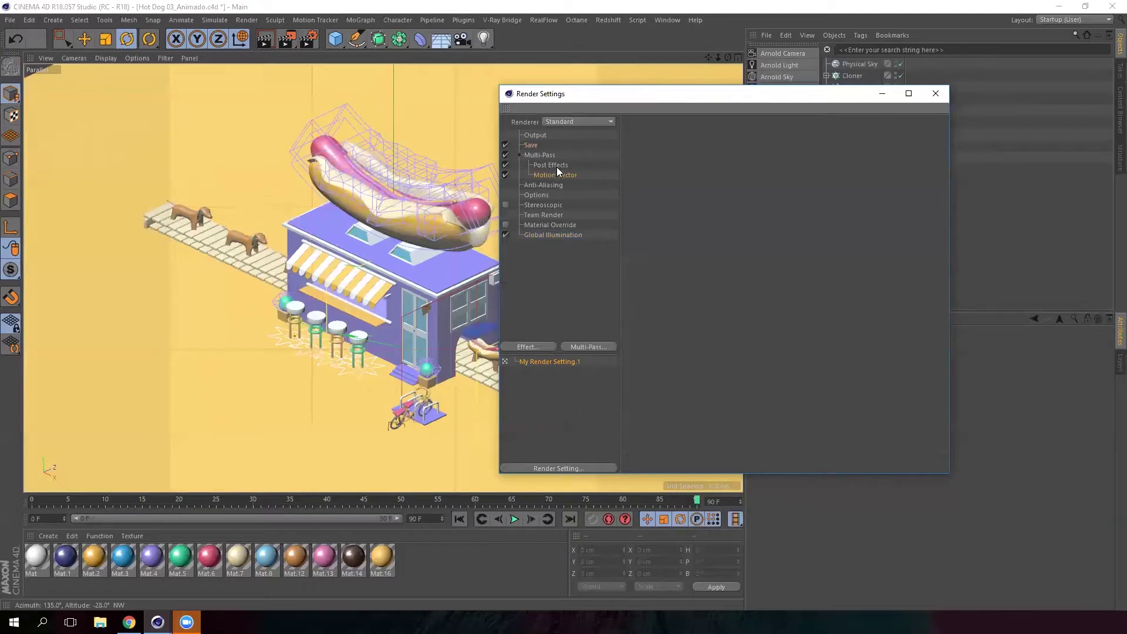
{"action": "left_click", "coordinate": [532, 146]}
{"action": "left_click", "coordinate": [767, 303]}
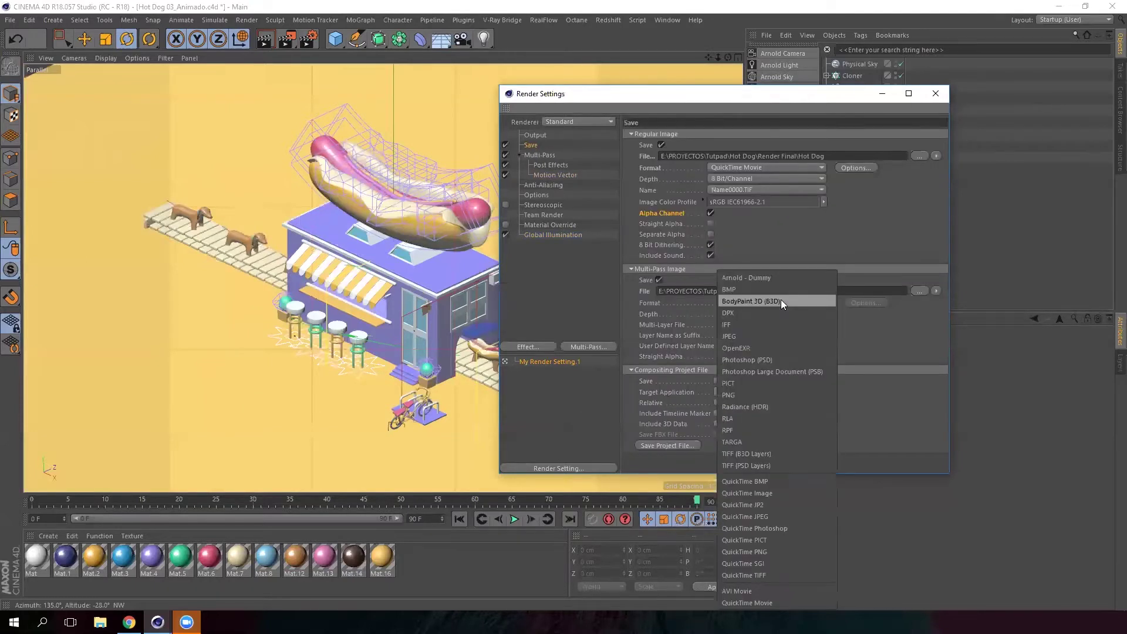
{"action": "left_click", "coordinate": [759, 603]}
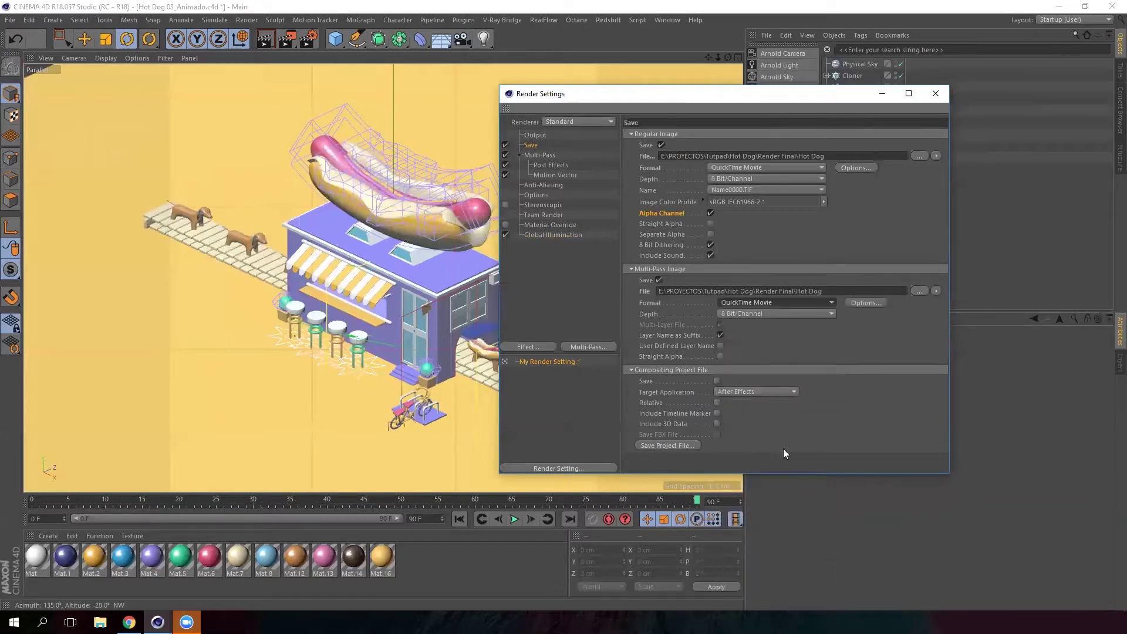
Step: Review the output, save paths, multi-pass, global illumination and anti-aliasing settings before rendering
{"action": "left_click_drag", "start_coordinate": [764, 93], "coordinate": [583, 39]}
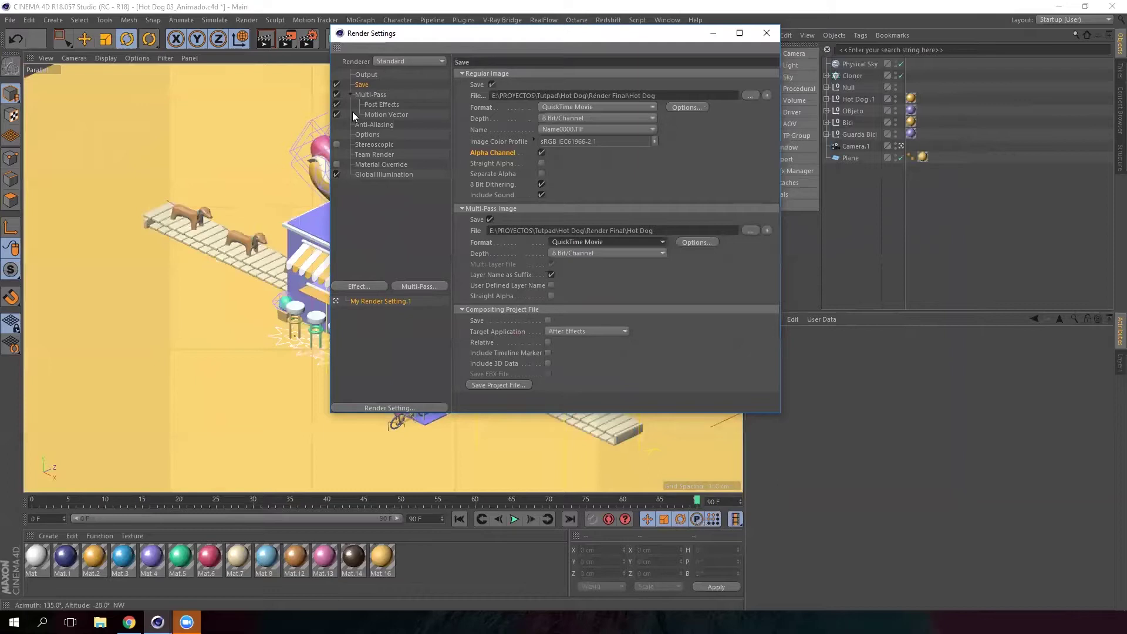
{"action": "left_click", "coordinate": [351, 93]}
{"action": "left_click", "coordinate": [365, 76]}
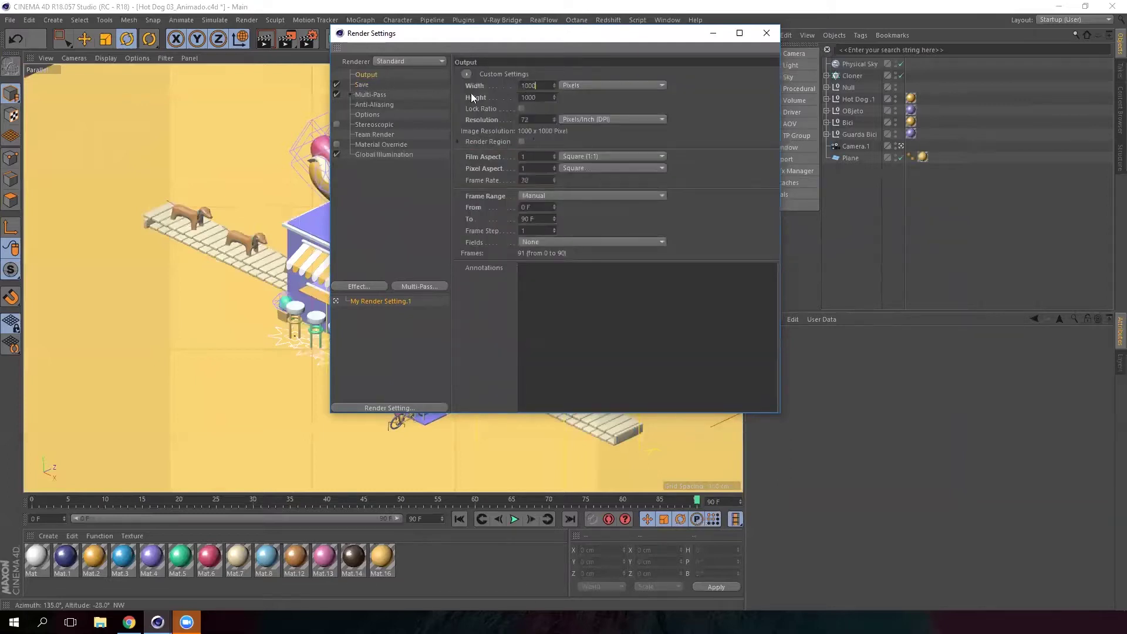
{"action": "left_click", "coordinate": [361, 85]}
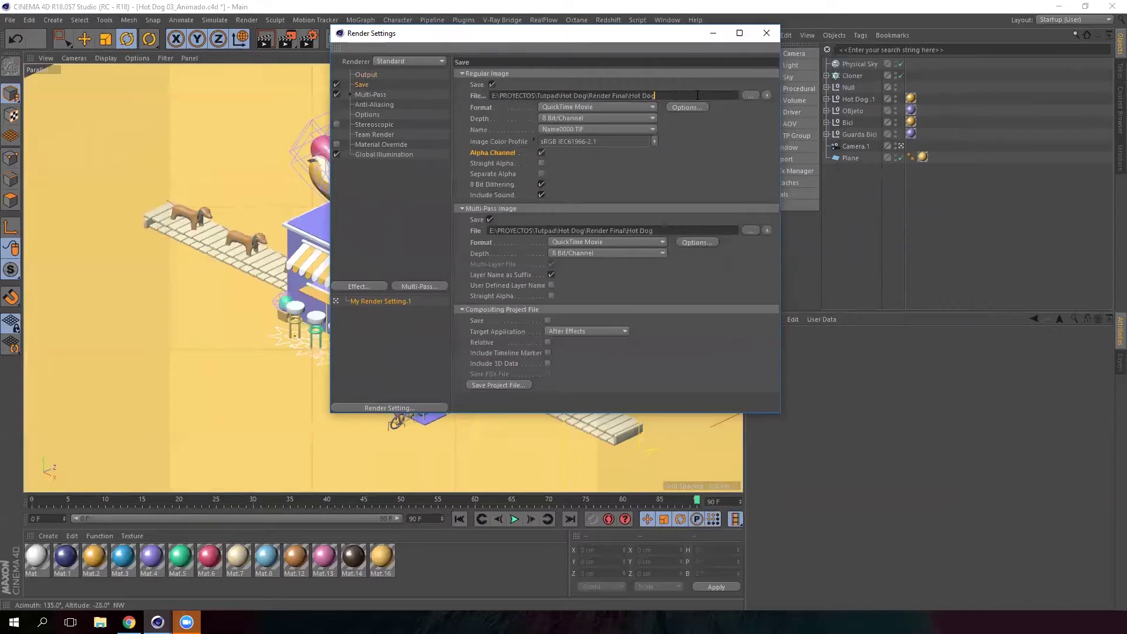
{"action": "left_click_drag", "start_coordinate": [698, 96], "coordinate": [492, 96]}
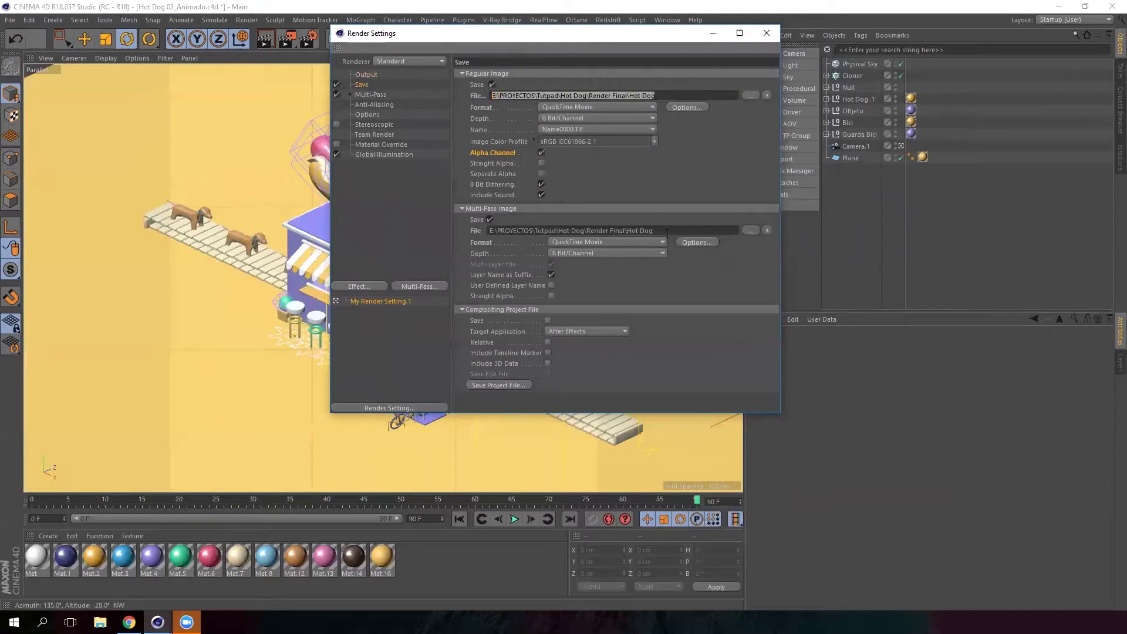
{"action": "left_click_drag", "start_coordinate": [667, 230], "coordinate": [479, 231]}
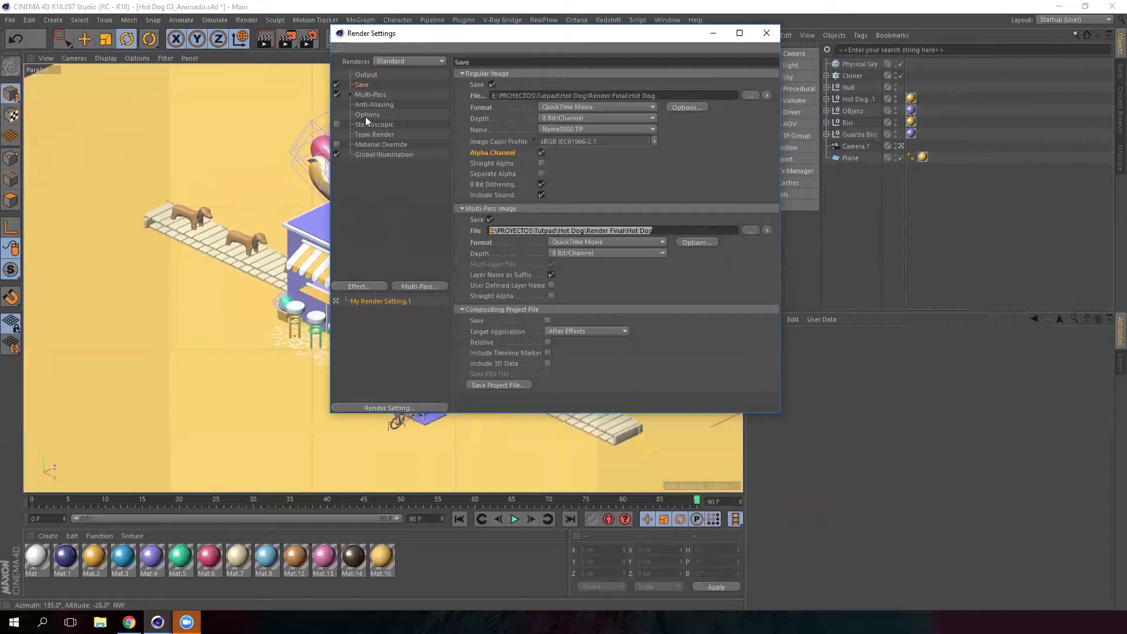
{"action": "left_click", "coordinate": [369, 95]}
{"action": "left_click", "coordinate": [350, 94]}
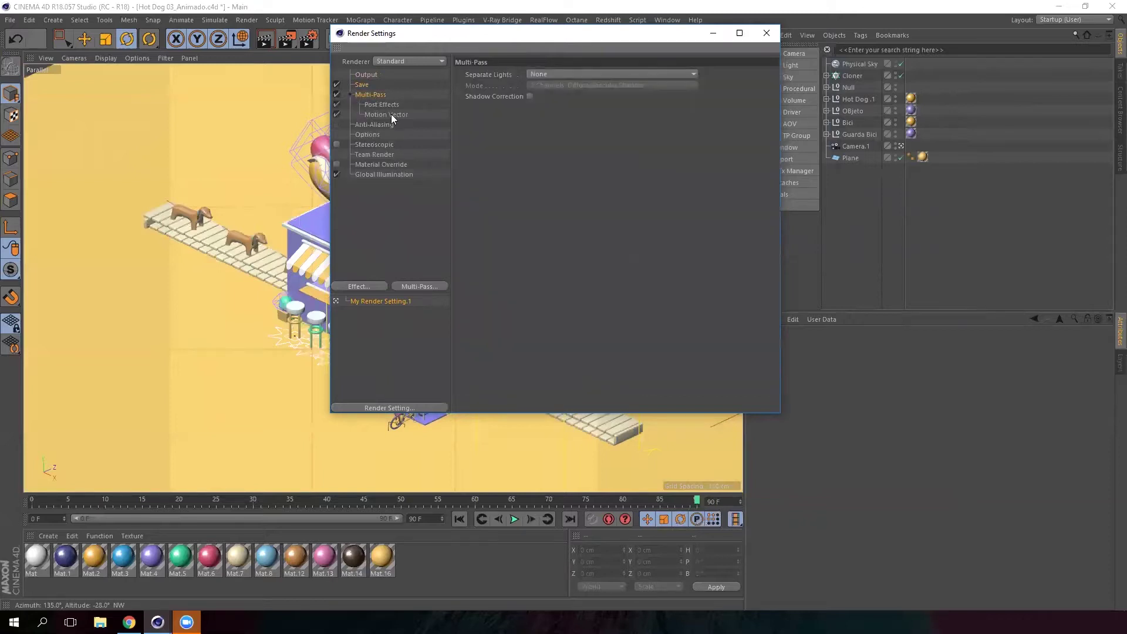
{"action": "left_click", "coordinate": [390, 115]}
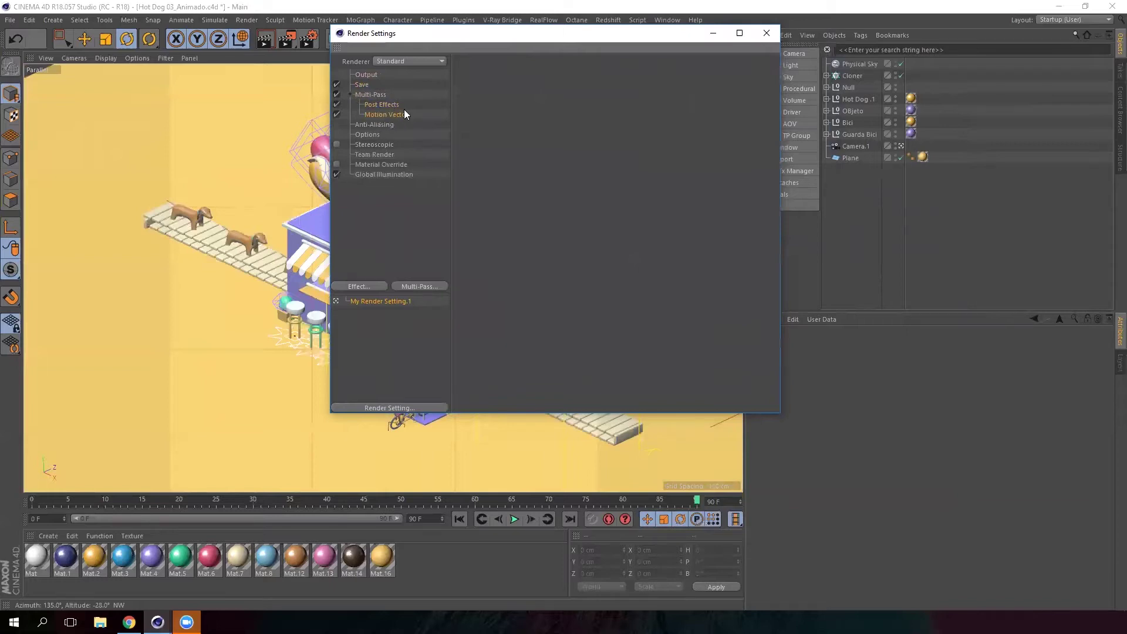
{"action": "left_click", "coordinate": [388, 175]}
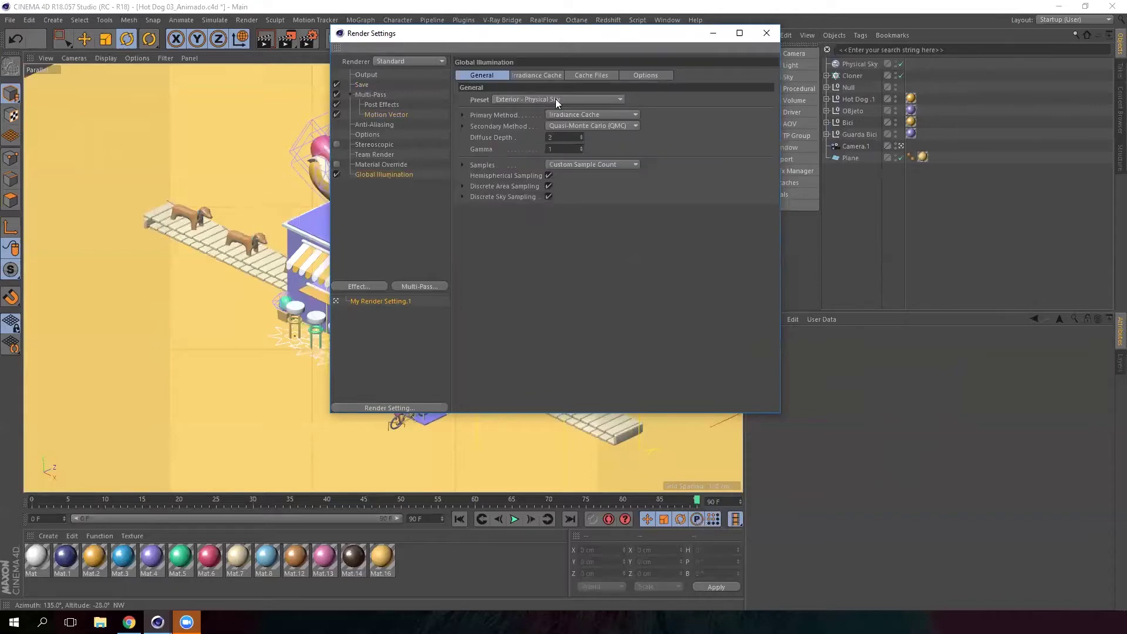
{"action": "left_click", "coordinate": [392, 124]}
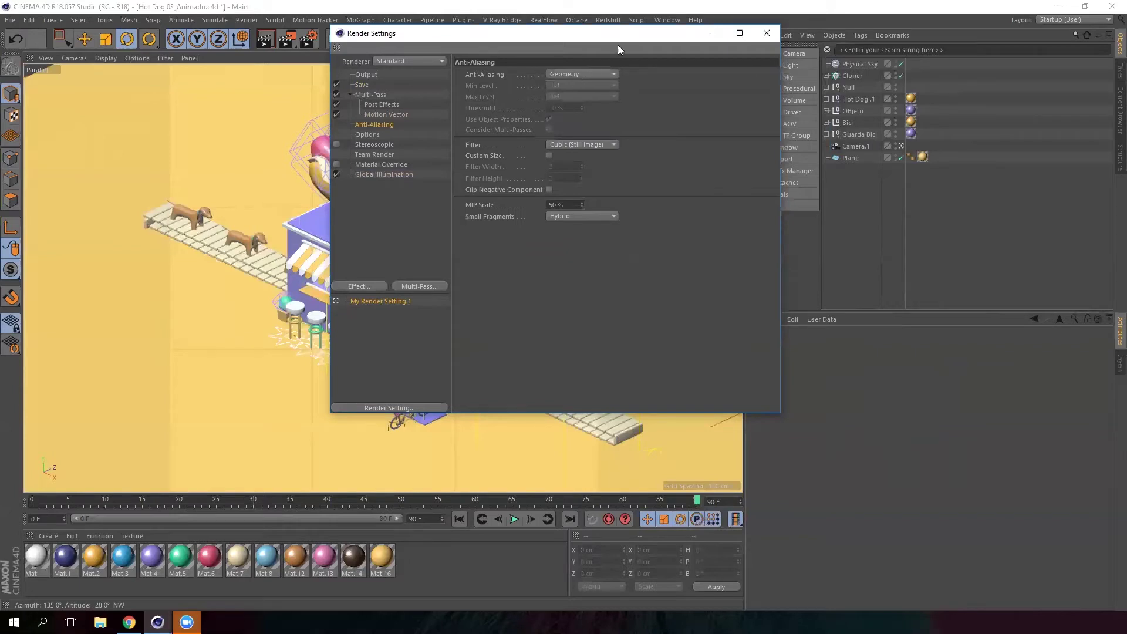
{"action": "left_click_drag", "start_coordinate": [617, 36], "coordinate": [651, 87]}
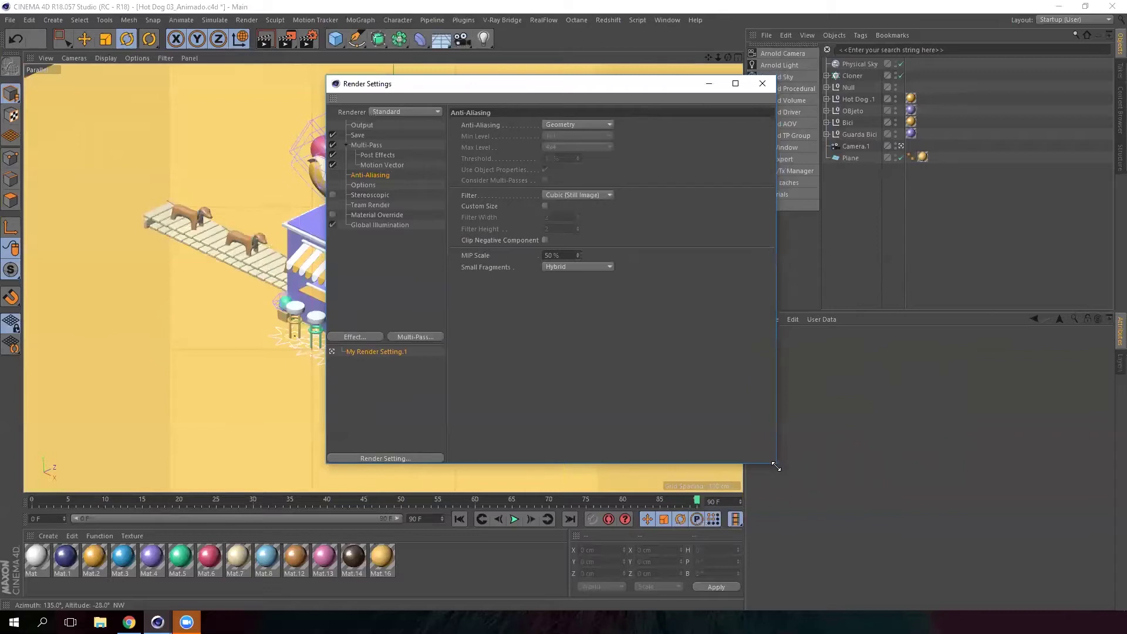
{"action": "left_click_drag", "start_coordinate": [770, 464], "coordinate": [863, 374]}
Step: Close the render settings, render the animation to the Picture Viewer and enlarge the viewer window
{"action": "left_click", "coordinate": [799, 84]}
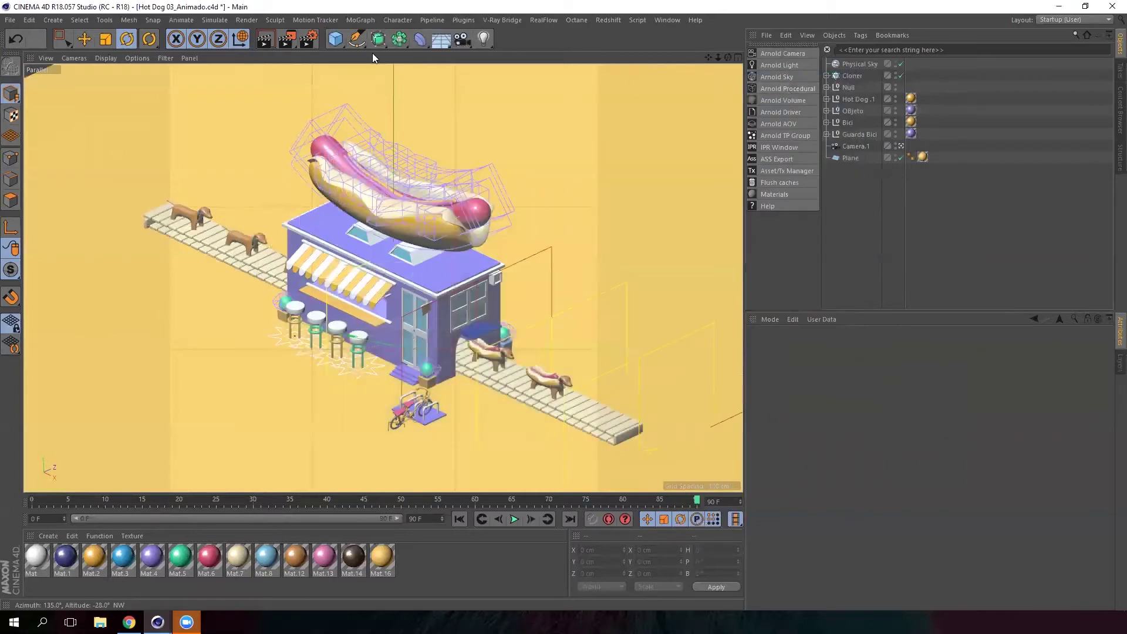
{"action": "left_click", "coordinate": [287, 41]}
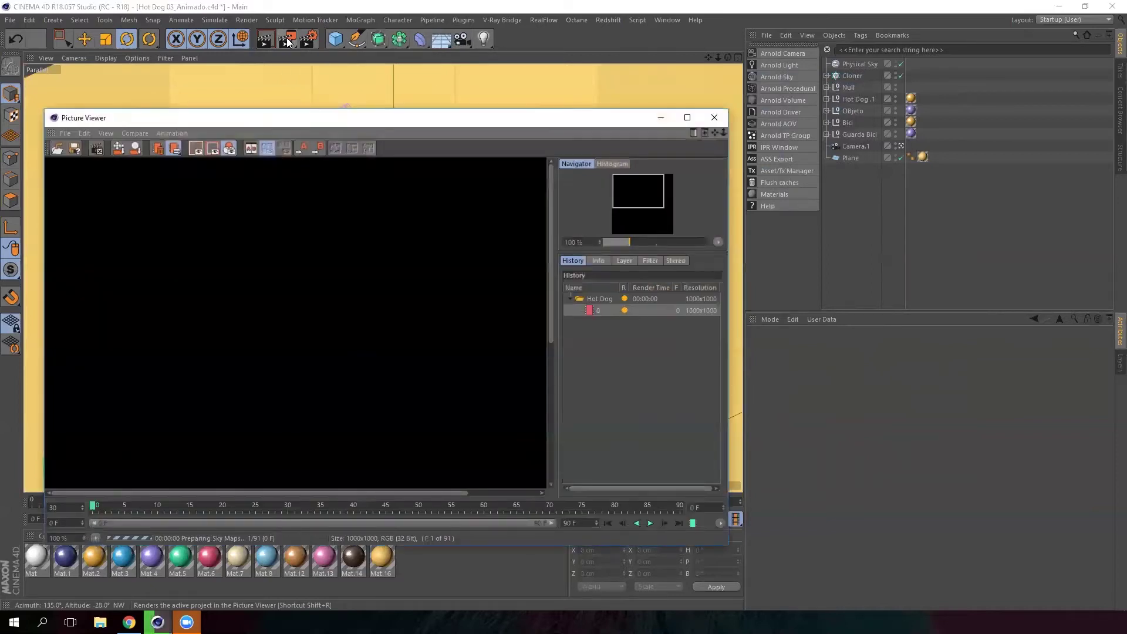
{"action": "left_click_drag", "start_coordinate": [510, 118], "coordinate": [567, 56]}
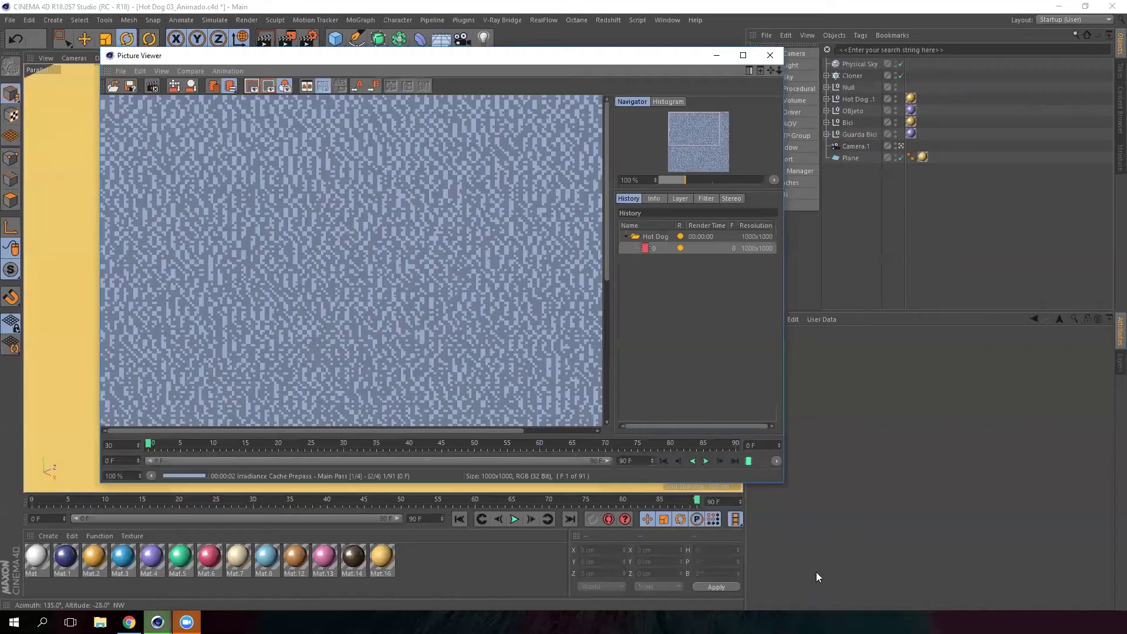
{"action": "left_click_drag", "start_coordinate": [786, 485], "coordinate": [969, 566]}
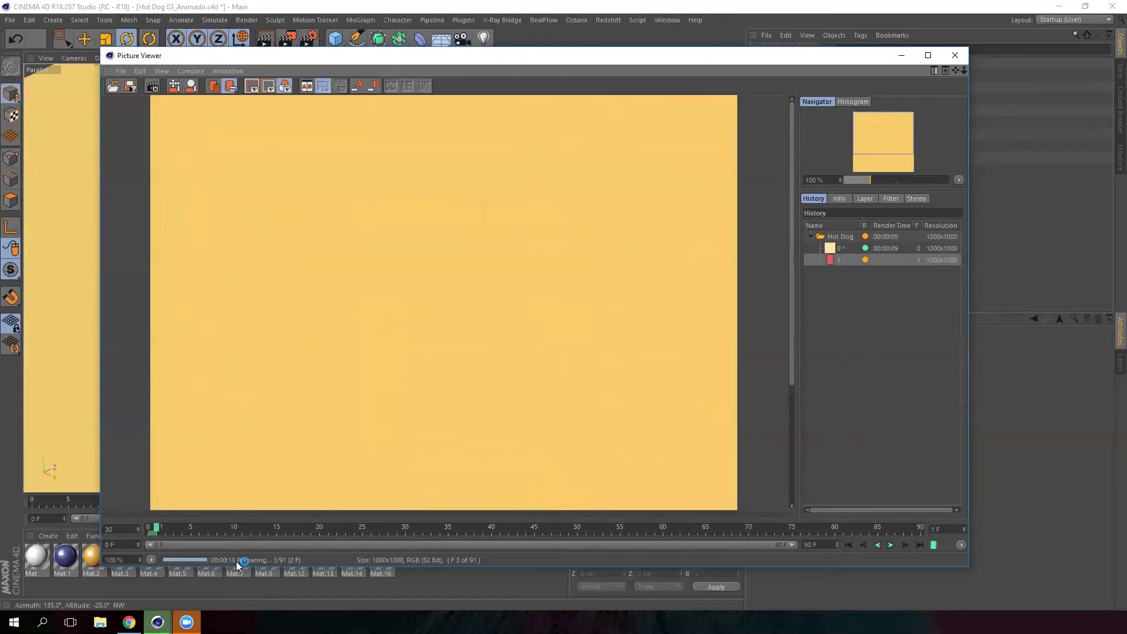
Step: Inspect rendered frame 1 from the render history with the whole image in view
{"action": "left_click", "coordinate": [896, 261]}
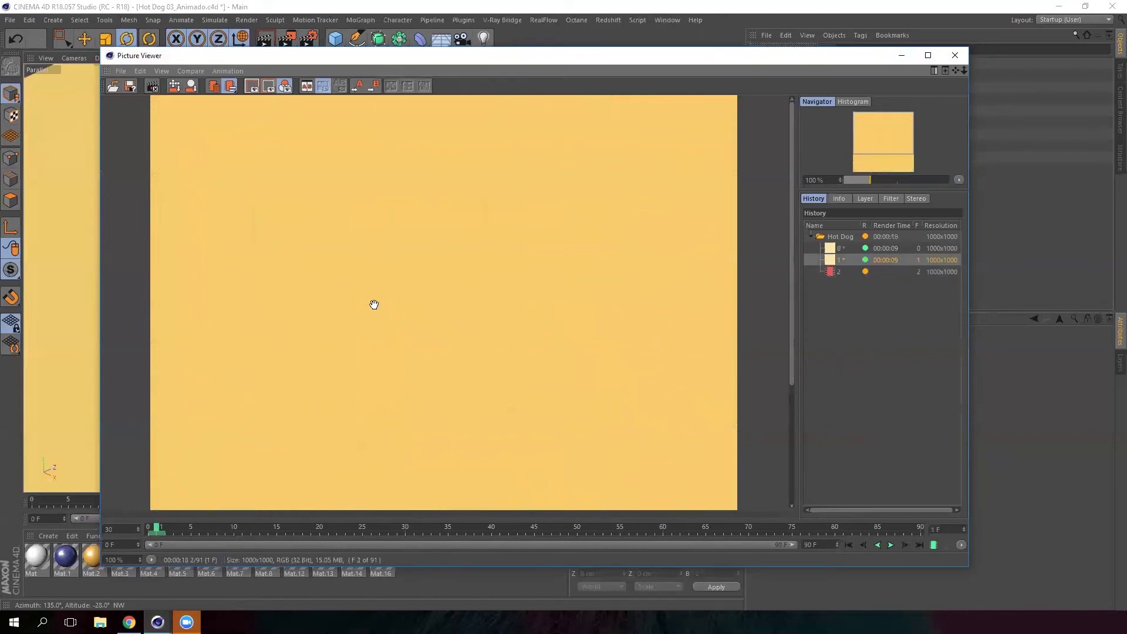
{"action": "scroll", "coordinate": [489, 171], "scroll_direction": "down", "scroll_amount": 3}
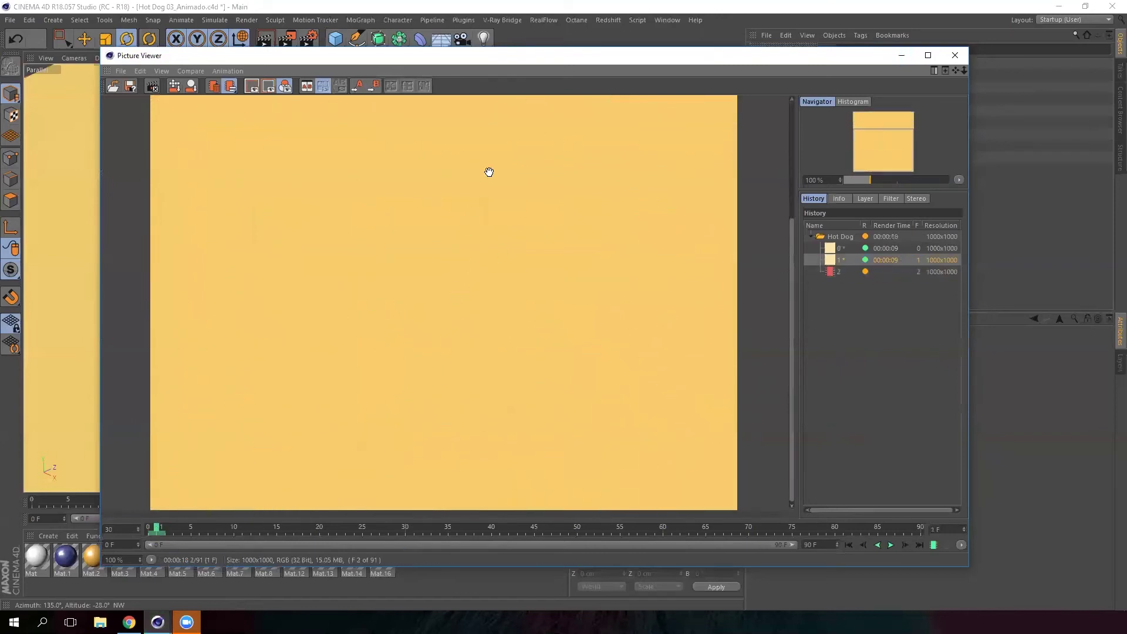
{"action": "scroll", "coordinate": [478, 209], "scroll_direction": "up", "scroll_amount": 3}
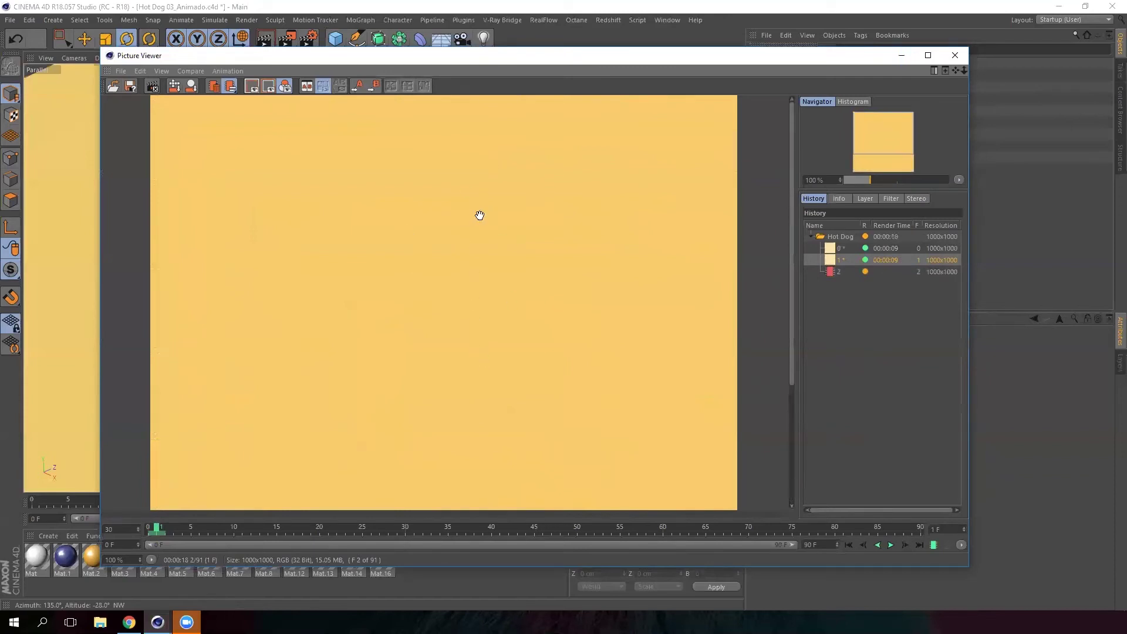
{"action": "scroll", "coordinate": [478, 216], "scroll_direction": "down", "scroll_amount": 1}
{"action": "scroll", "coordinate": [486, 281], "scroll_direction": "down", "scroll_amount": 1}
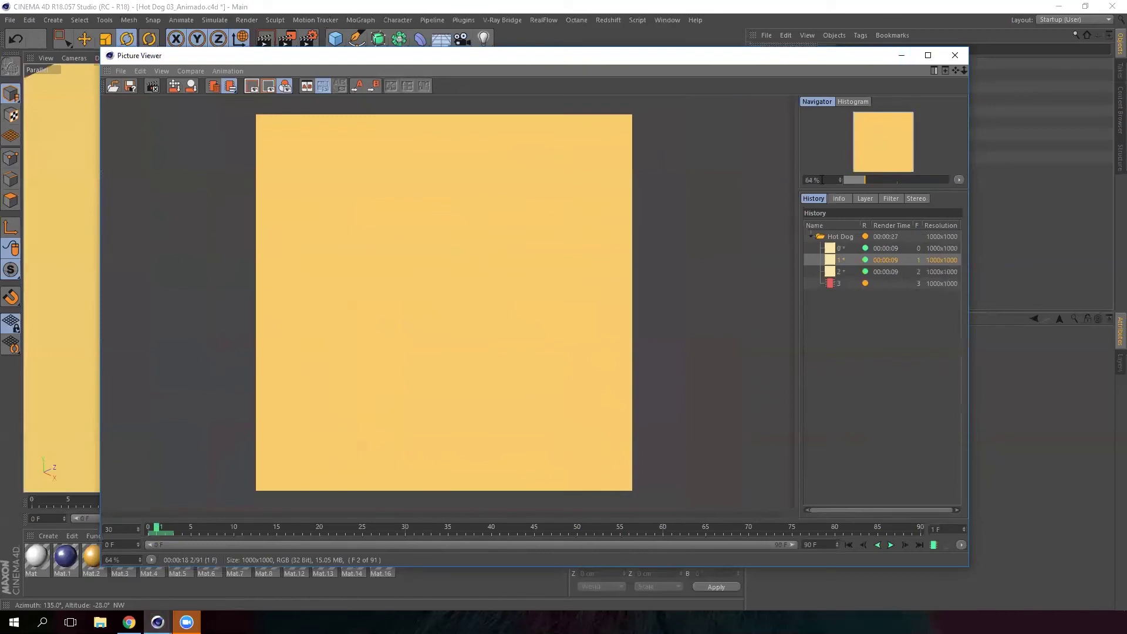